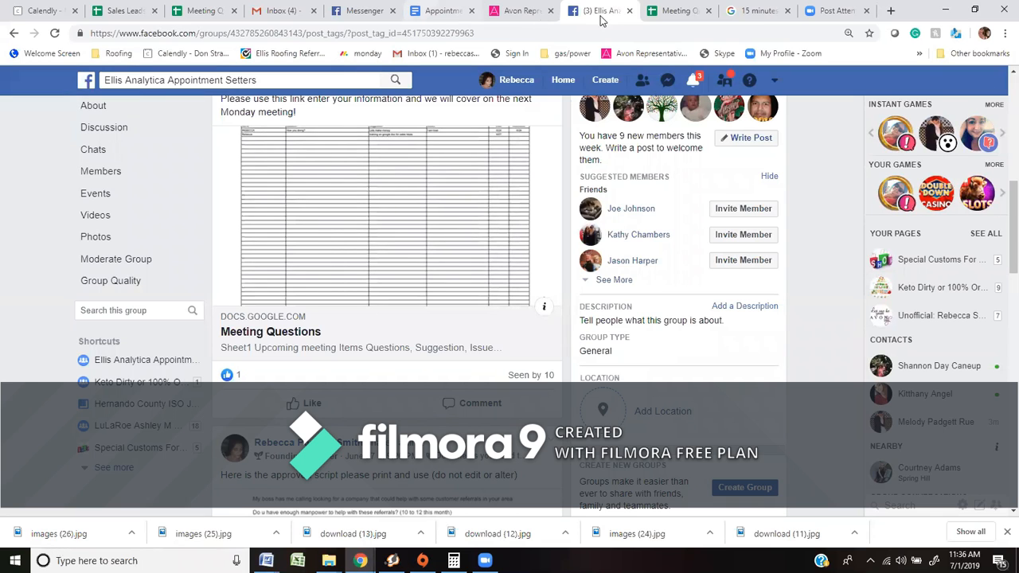
Review the questions, suggestions and issues in the Meeting Questions spreadsheet, and return to the Facebook group.
click(678, 11)
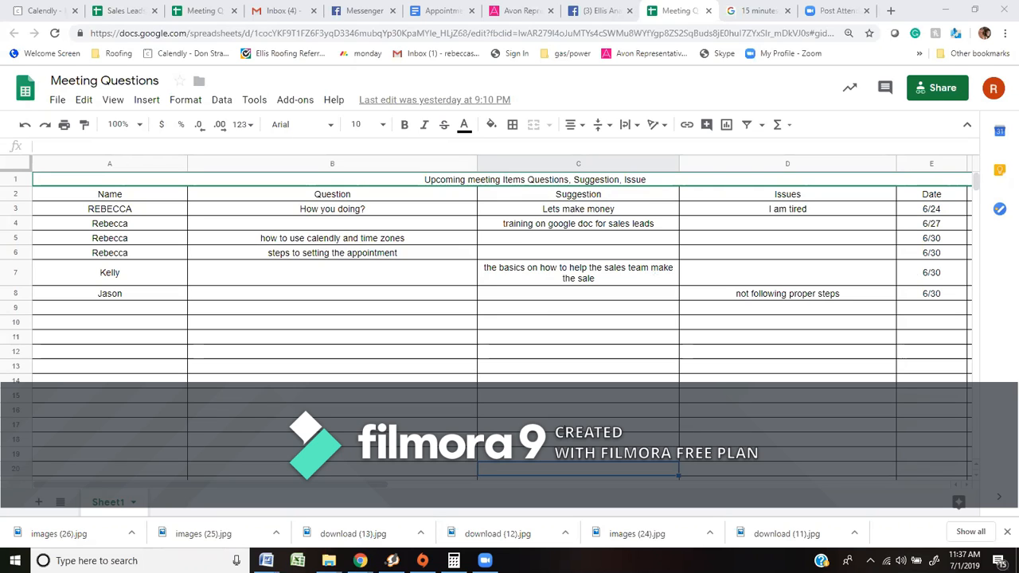
click(601, 16)
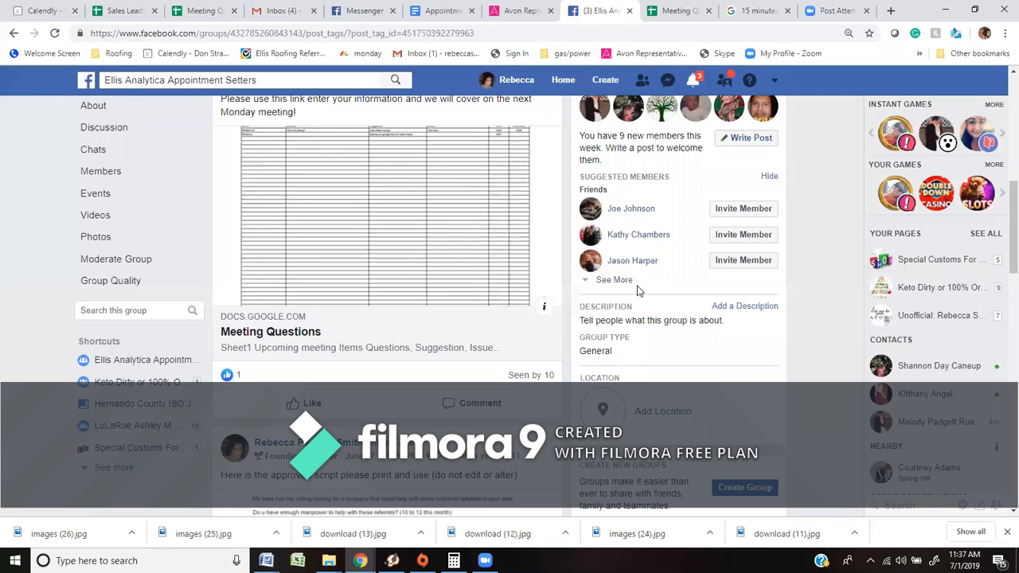
Open the group topic "Steps to doing your job" and review its posts on setting up for and booking appointments.
scroll(582, 304, up, 3)
scroll(605, 286, up, 1)
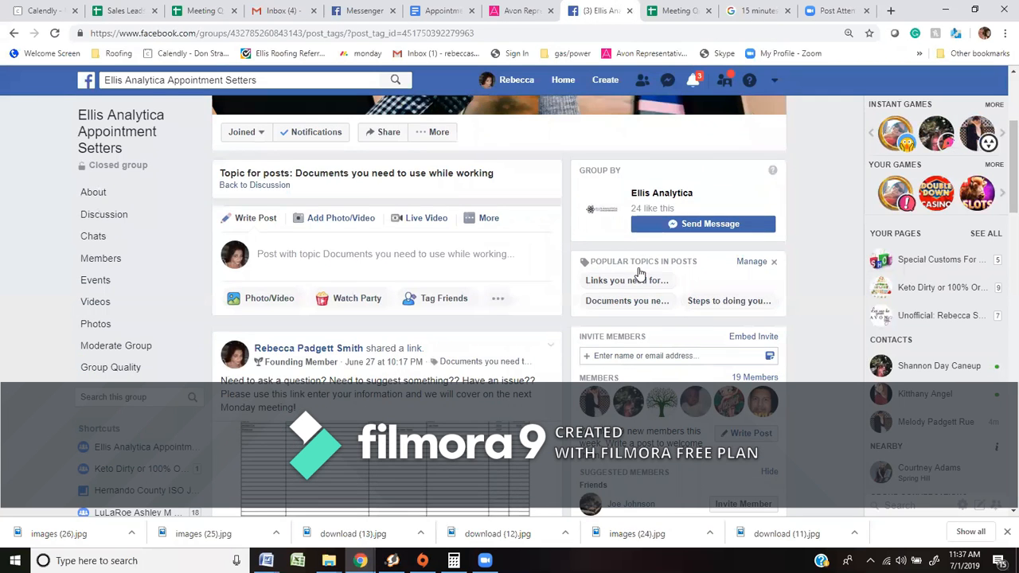
scroll(781, 282, down, 1)
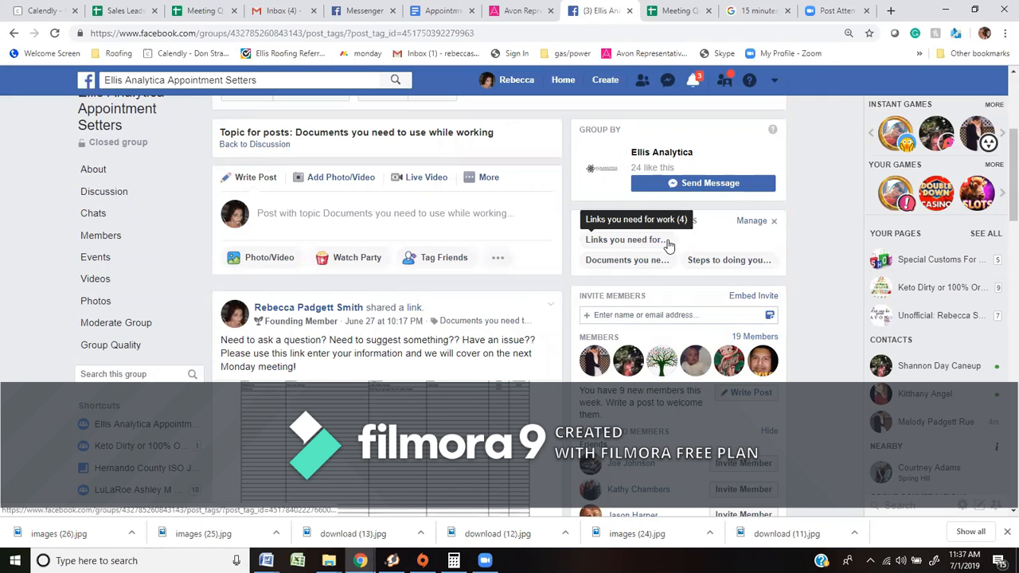
click(722, 265)
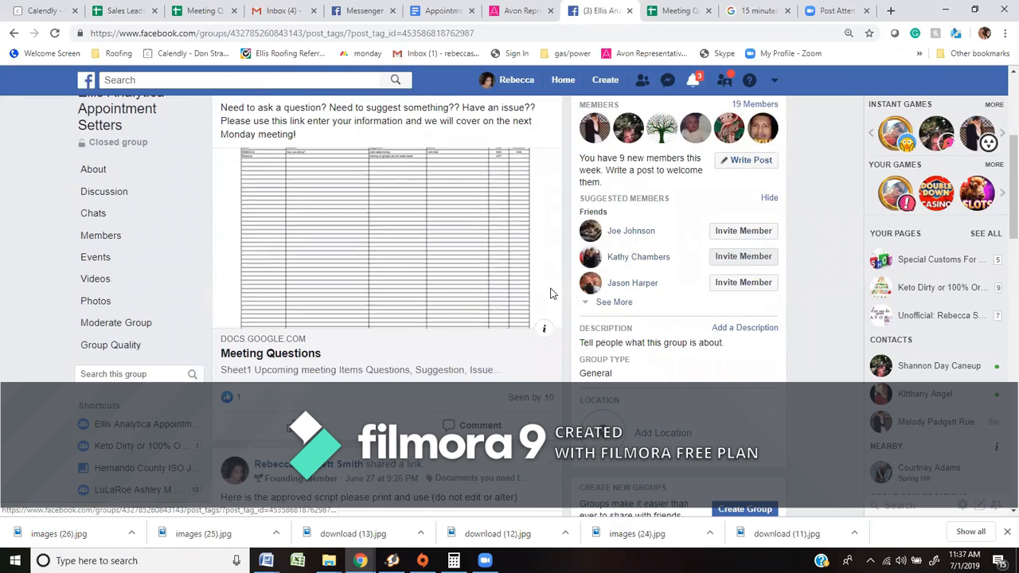
scroll(537, 377, down, 6)
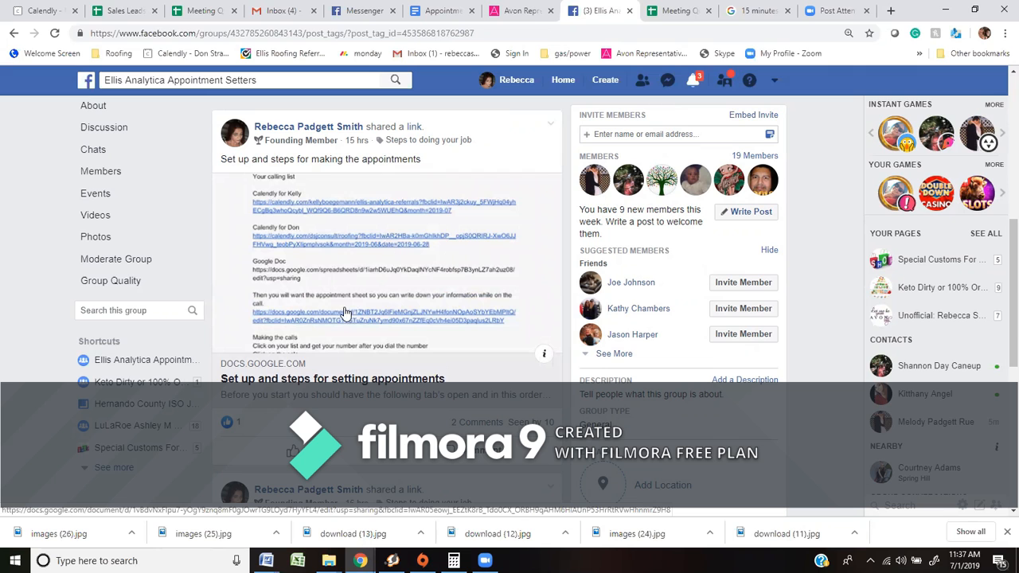
scroll(412, 282, down, 1)
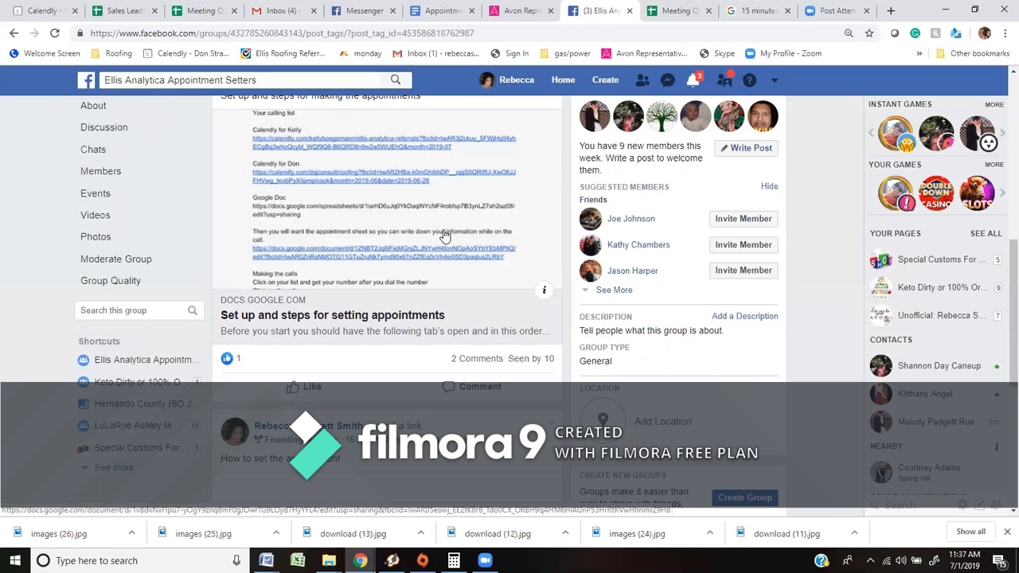
scroll(444, 237, down, 4)
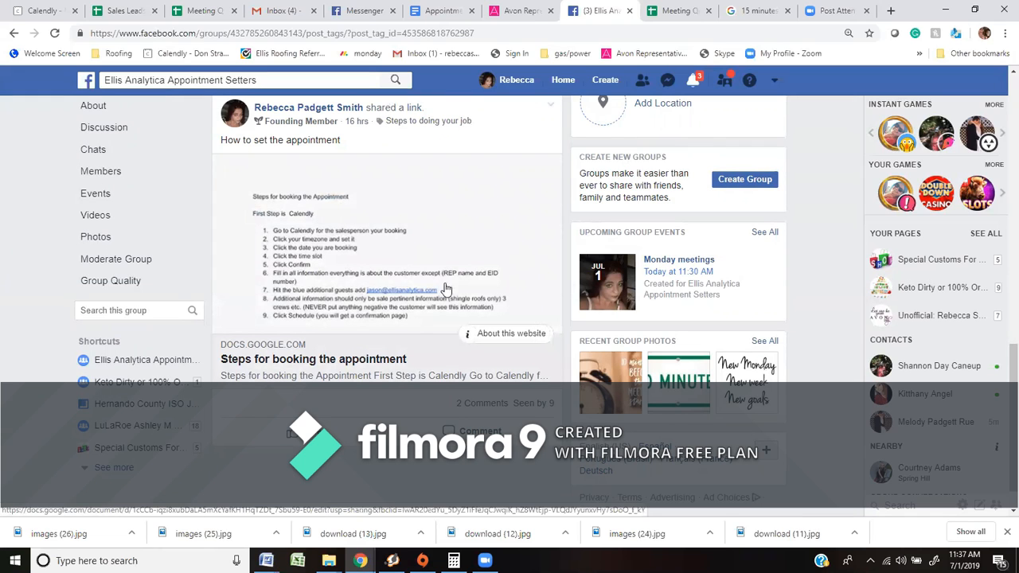
scroll(428, 252, down, 1)
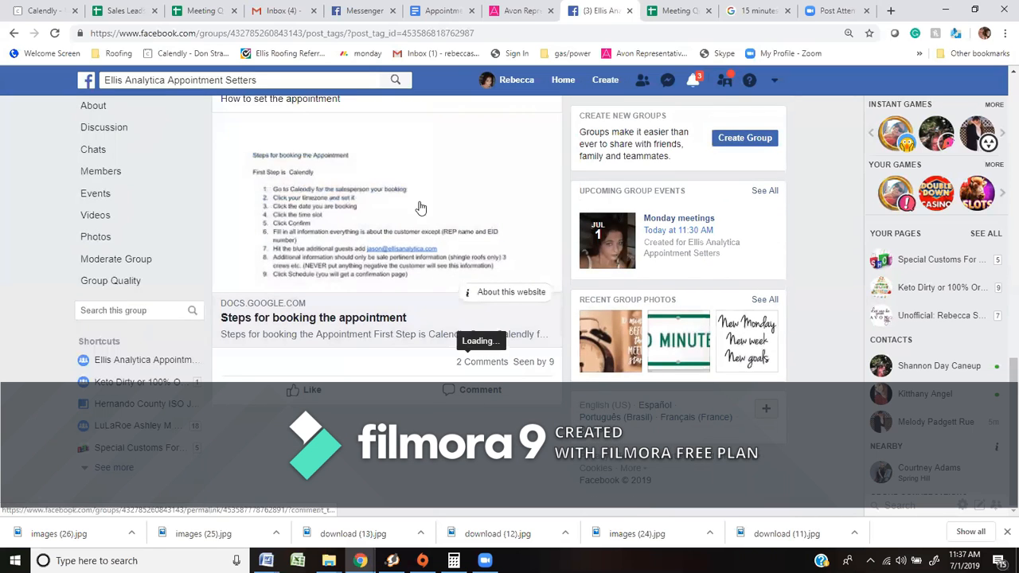
Open the group topic "Links you need for work" and review the daily setup, meeting notes and appointment scheduling link posts.
scroll(458, 376, up, 10)
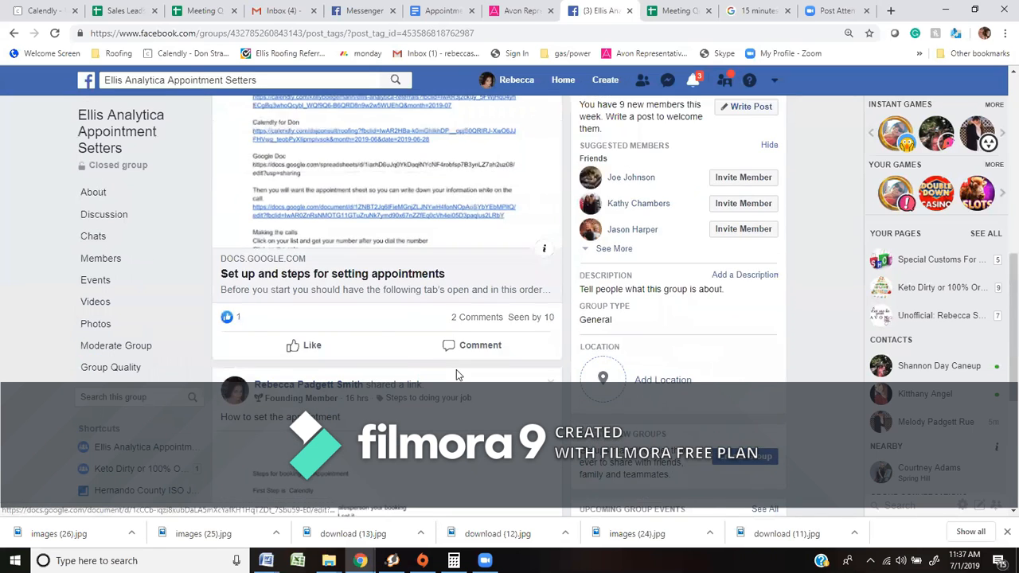
scroll(458, 375, up, 2)
scroll(604, 278, down, 3)
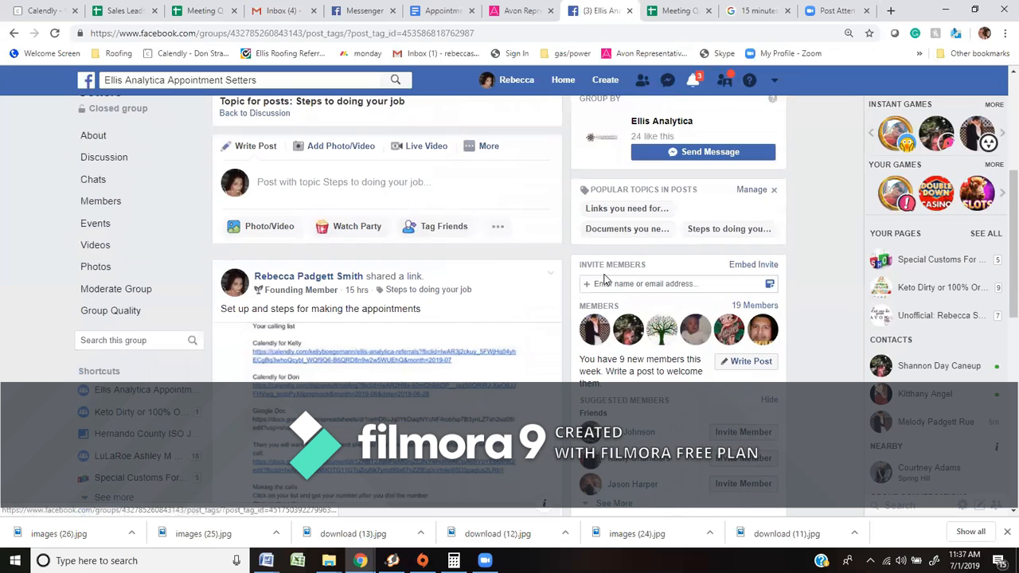
click(625, 209)
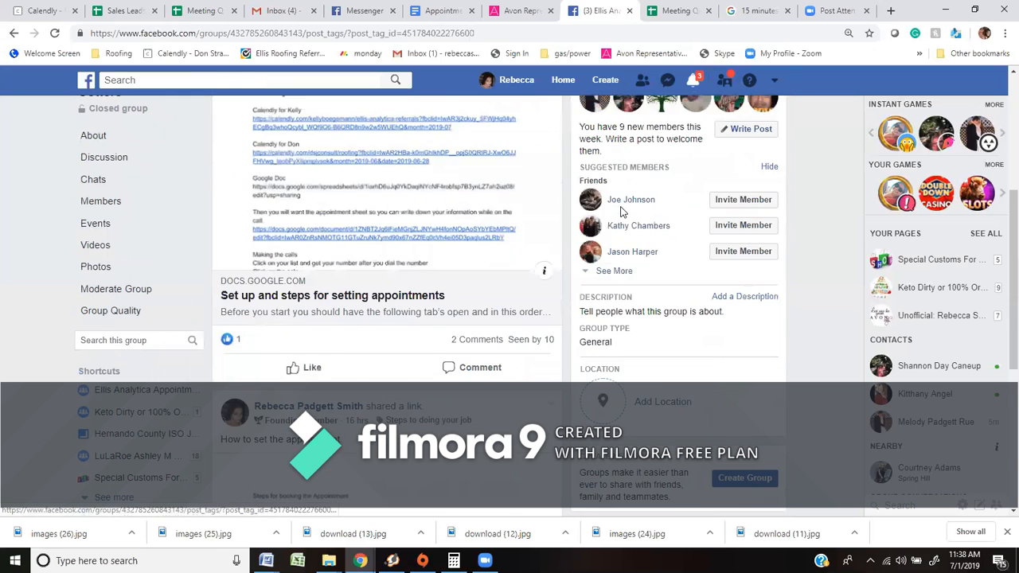
scroll(503, 385, down, 2)
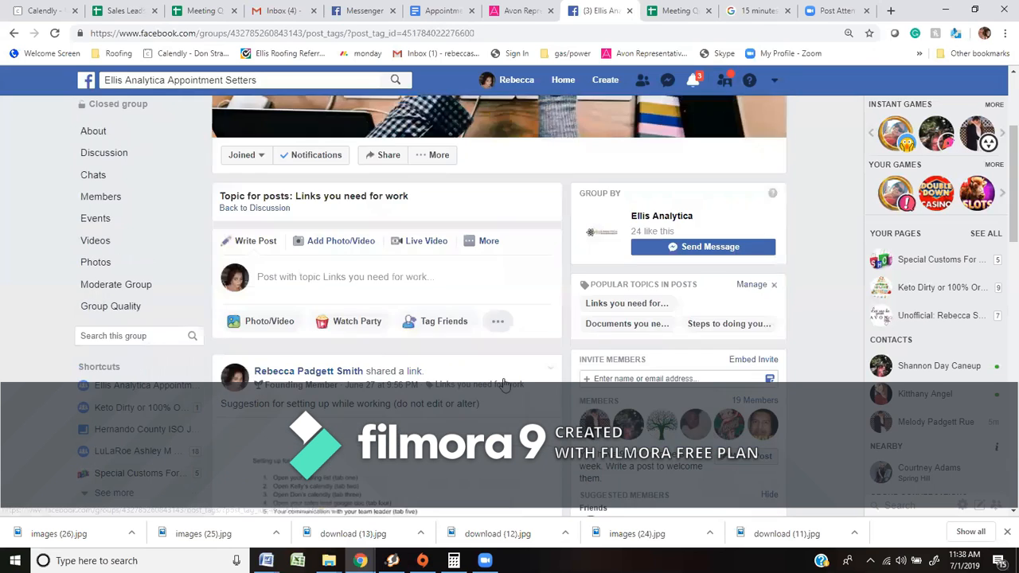
scroll(503, 386, down, 2)
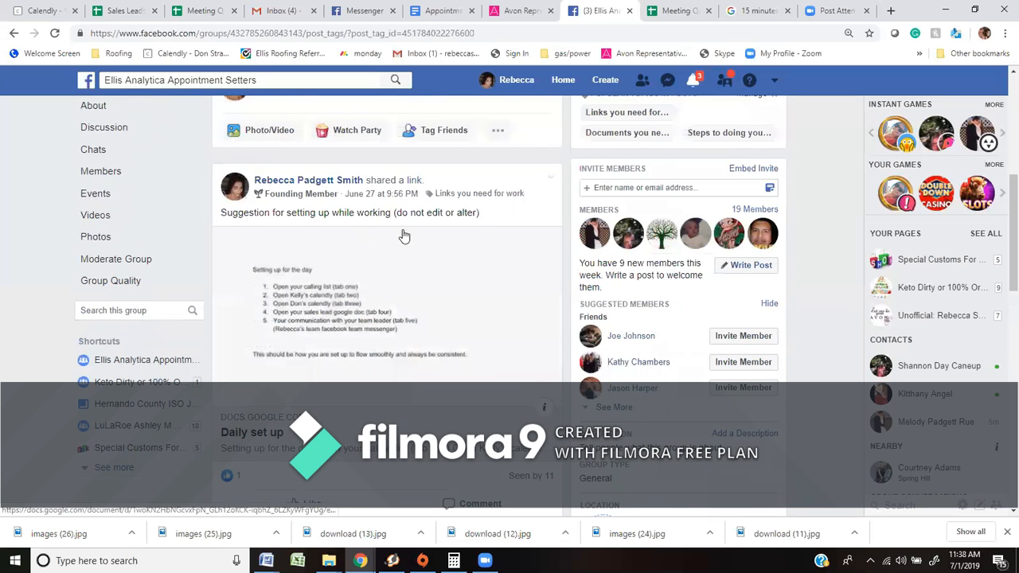
scroll(464, 252, down, 2)
scroll(464, 251, down, 2)
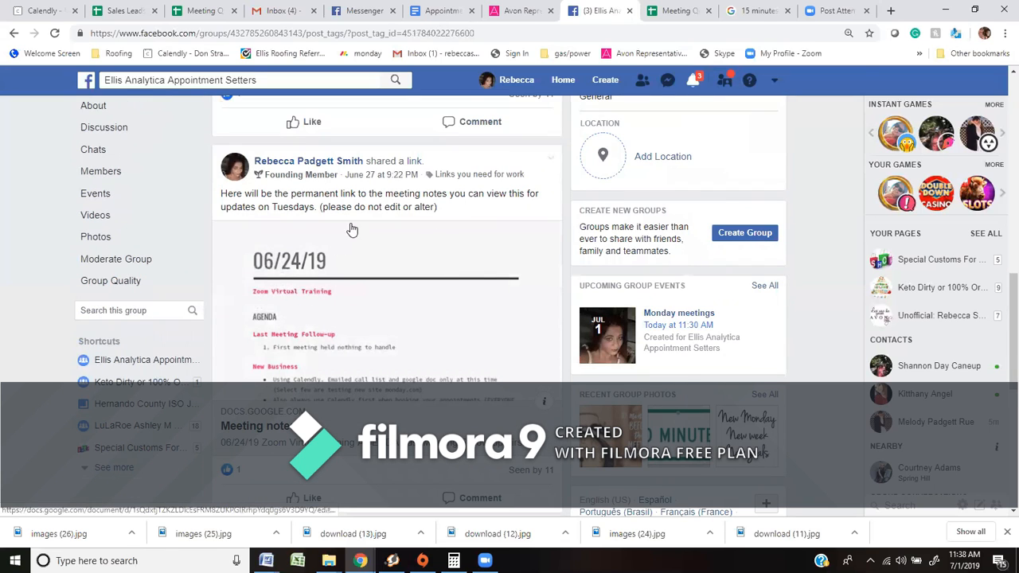
scroll(473, 303, down, 1)
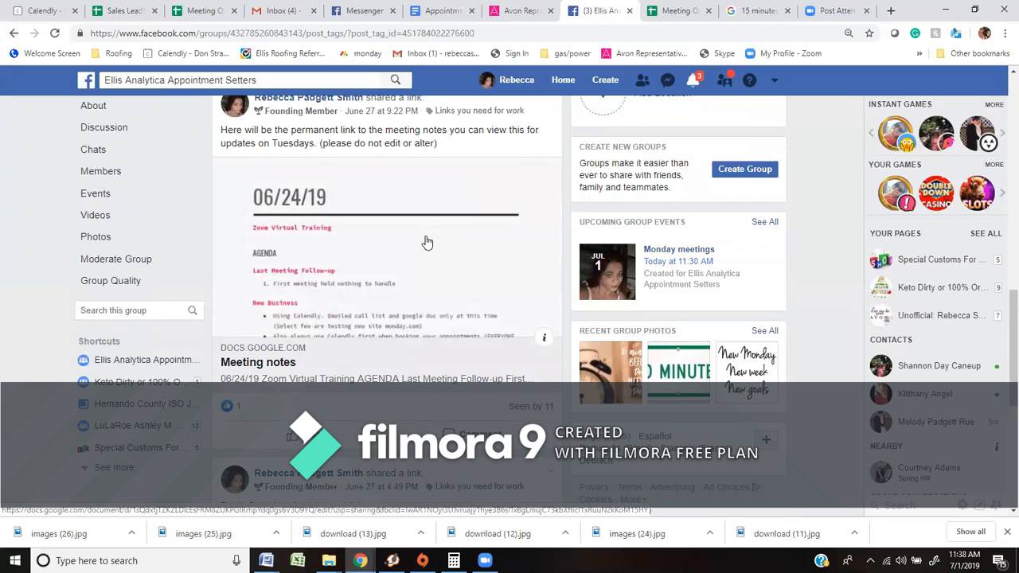
scroll(430, 269, down, 2)
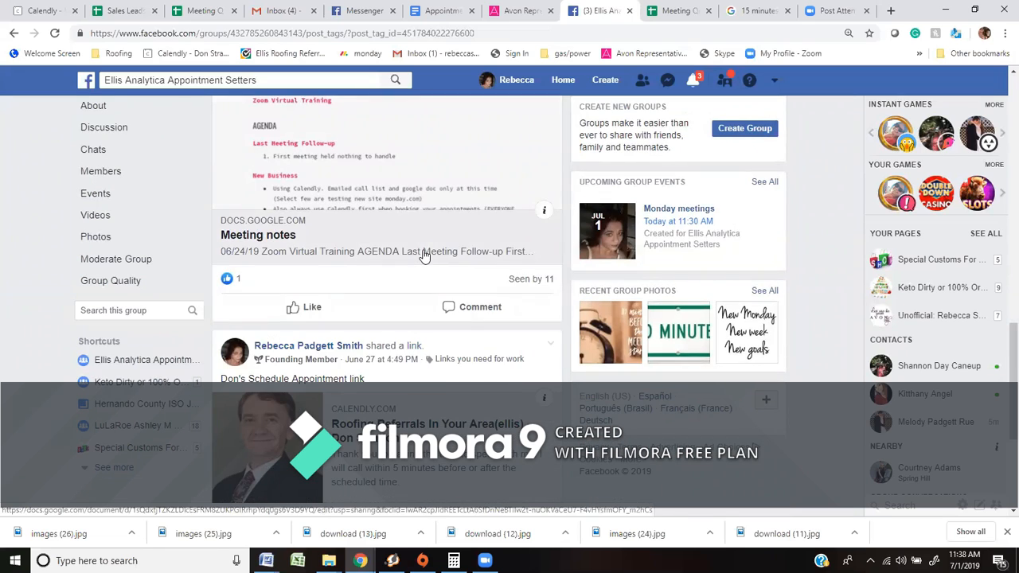
scroll(422, 239, up, 3)
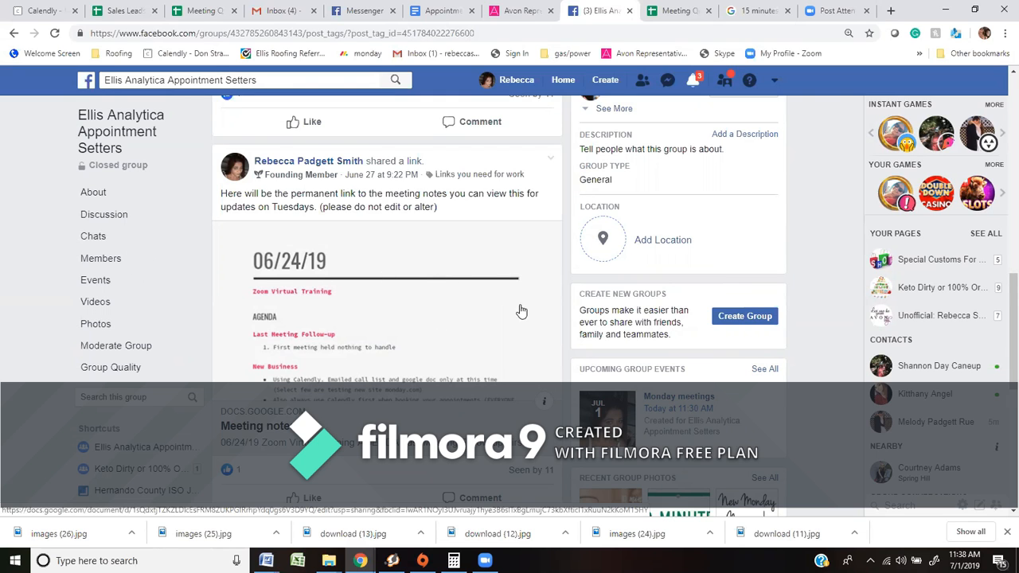
scroll(522, 311, down, 6)
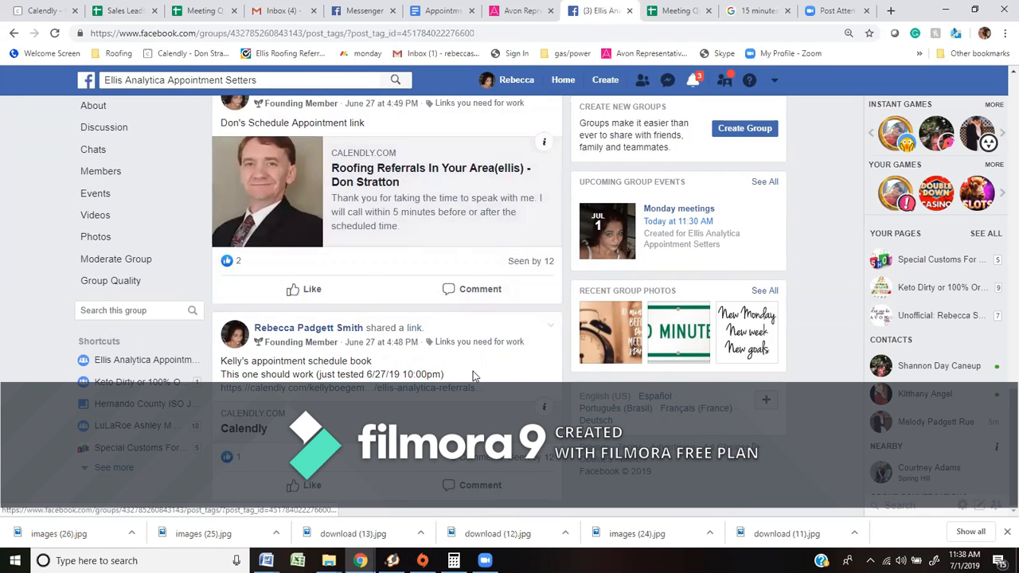
Open the topic "Documents you need to use while working" and review the Approved Script, Appointment leadsheet and Sales Leads posts.
scroll(473, 371, up, 12)
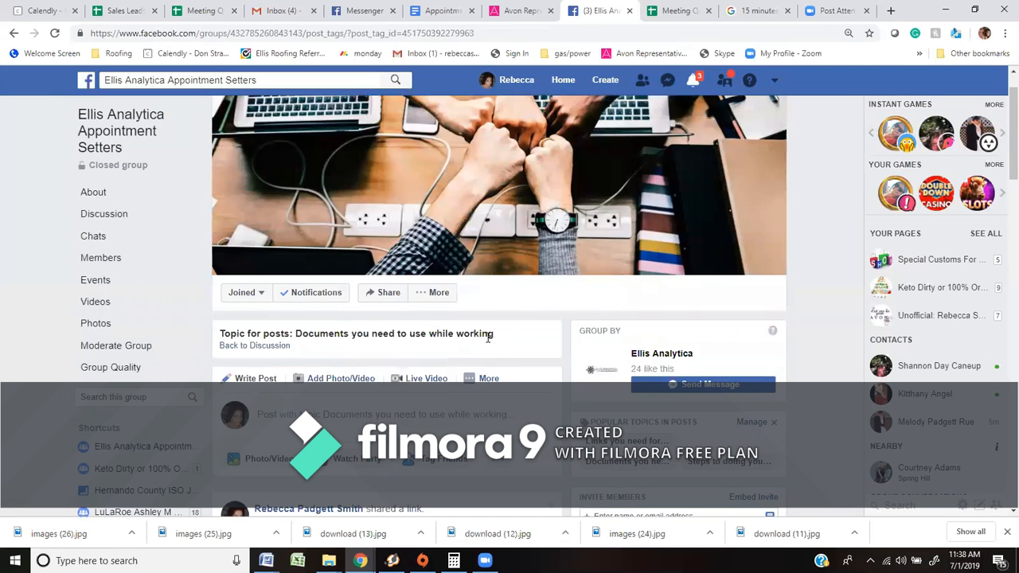
scroll(488, 337, down, 7)
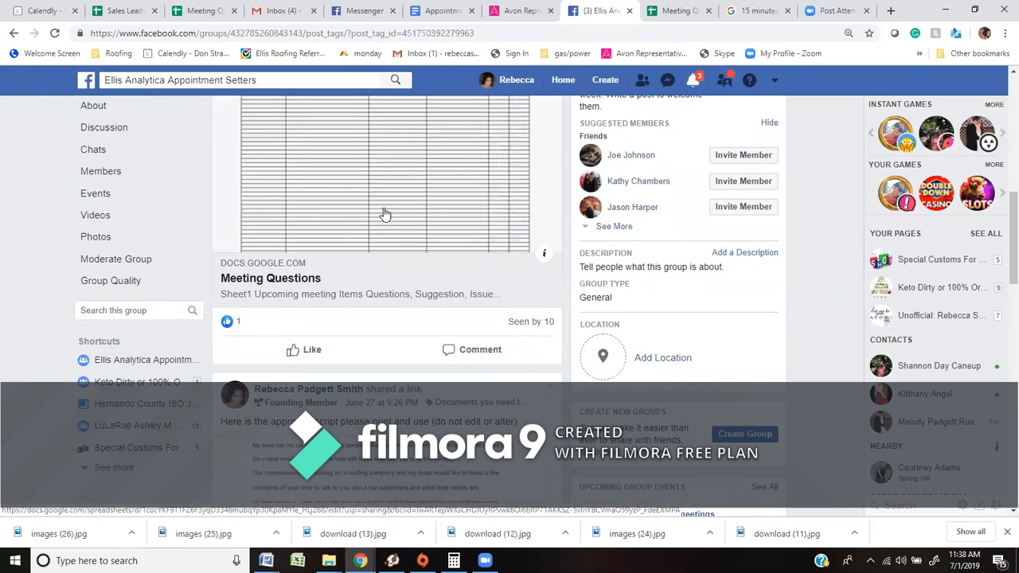
scroll(383, 207, down, 3)
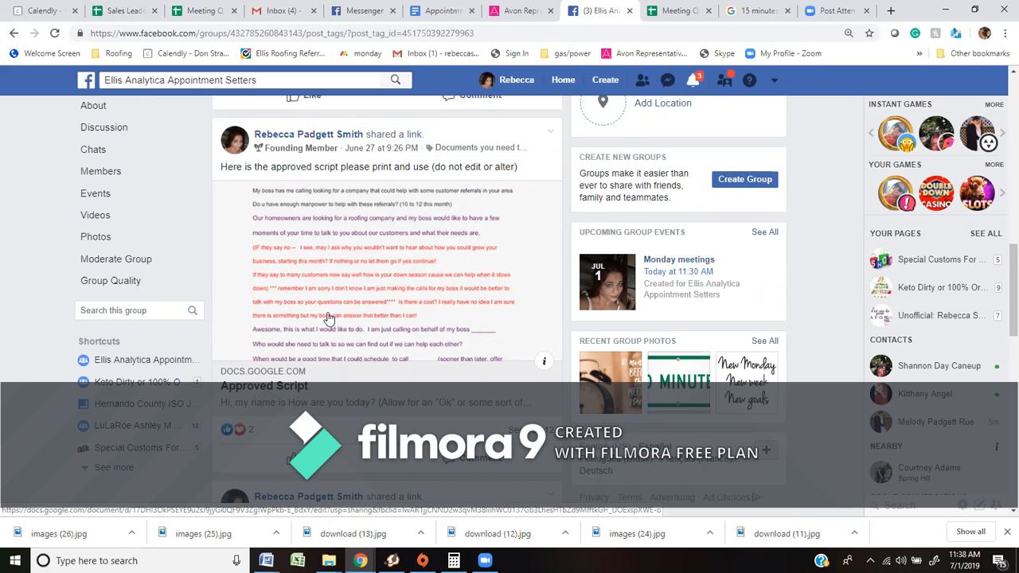
scroll(373, 254, down, 4)
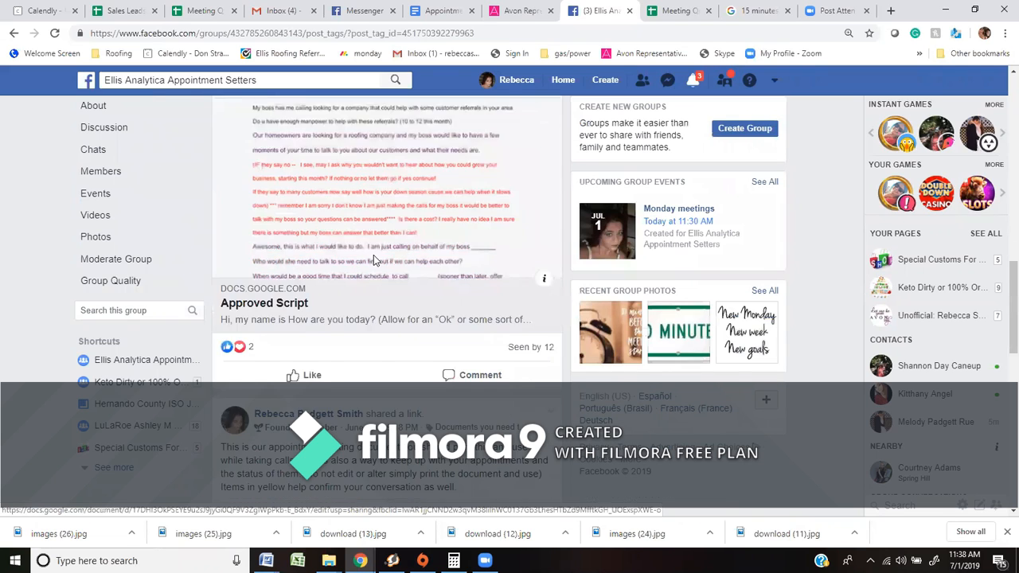
scroll(504, 329, down, 1)
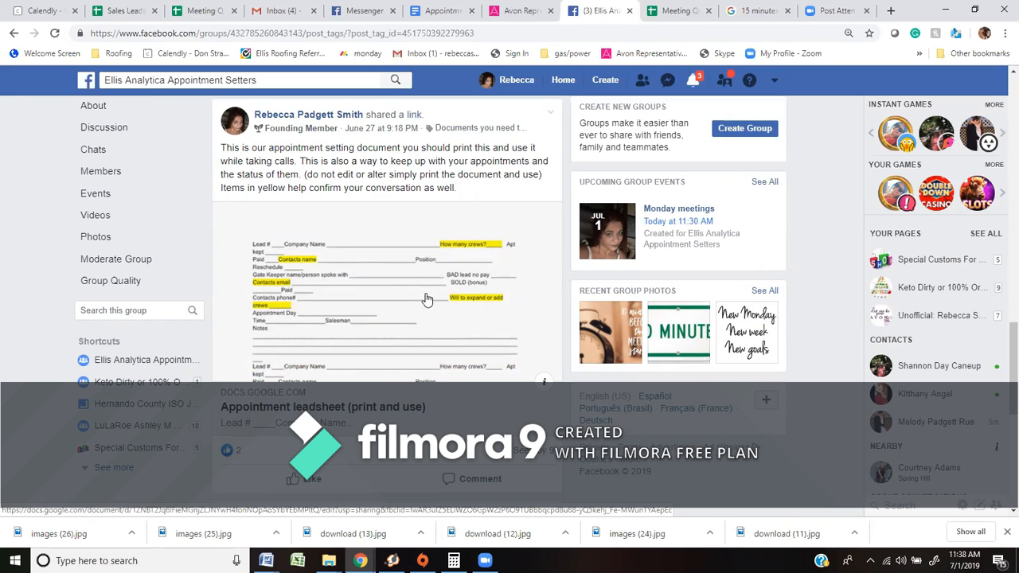
scroll(426, 295, down, 5)
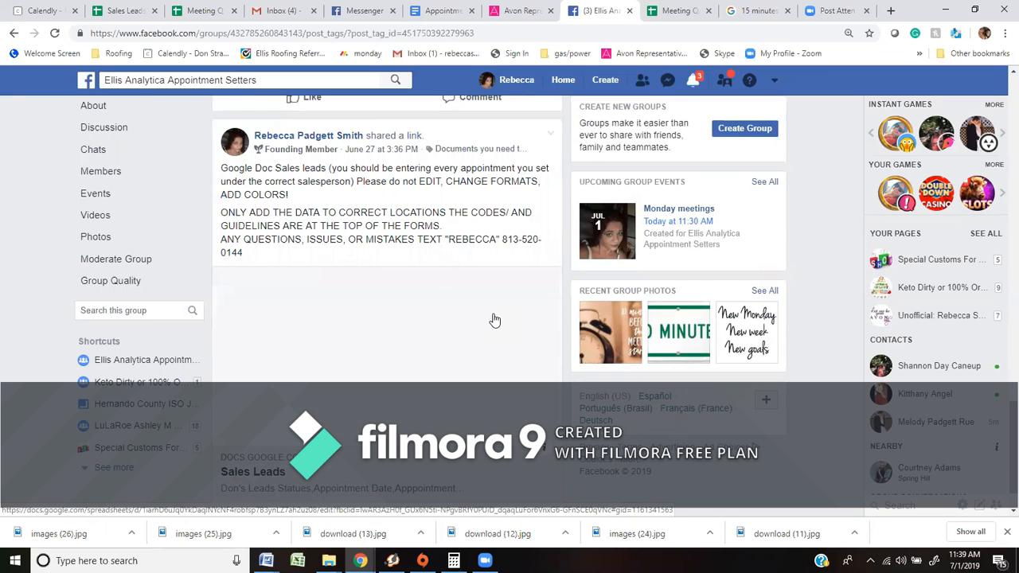
scroll(398, 318, down, 1)
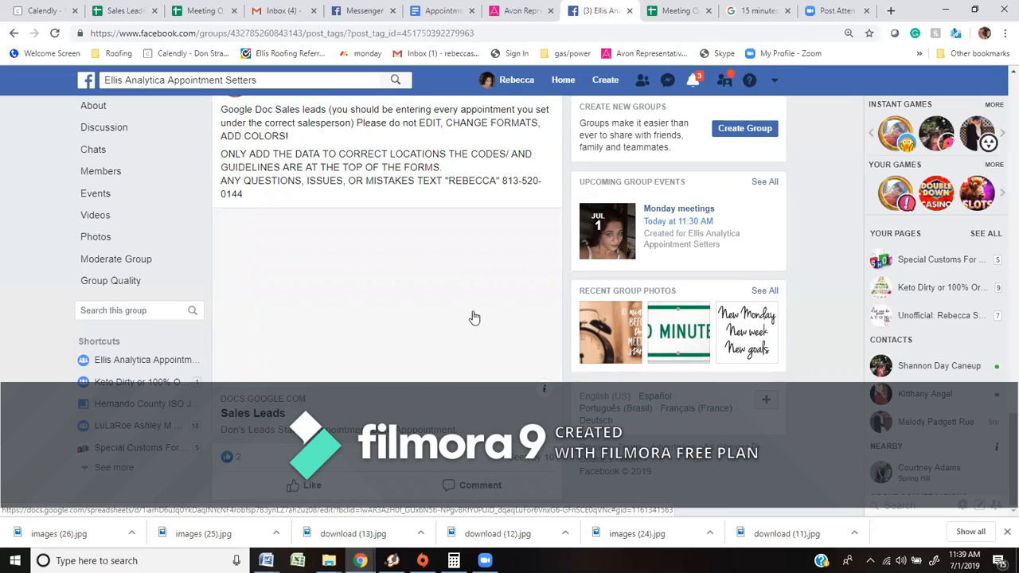
Return to the Meeting Questions post and annotate the screen with a short, nearly vertical line beside the group's section list.
scroll(500, 349, up, 10)
scroll(500, 349, up, 10)
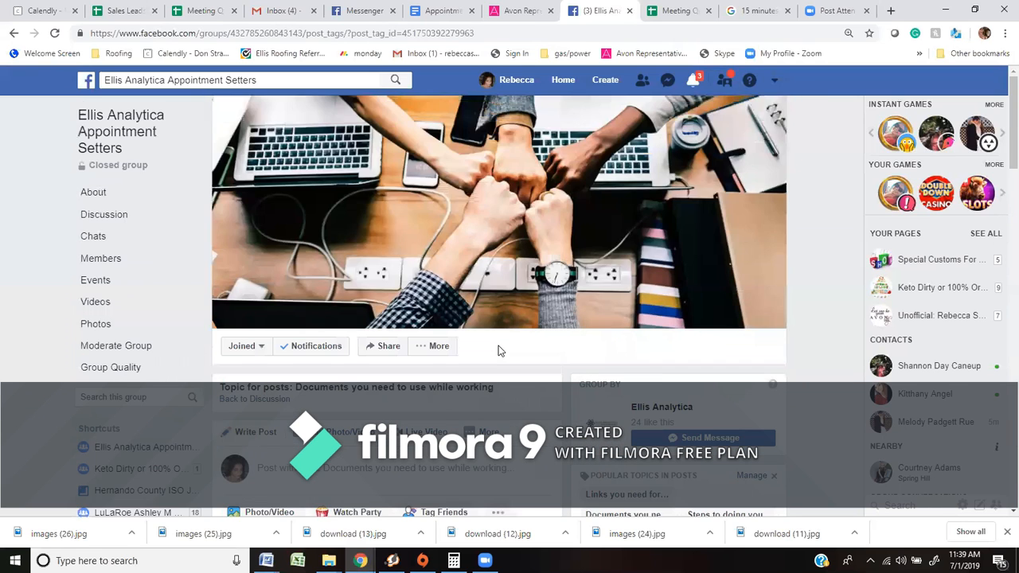
scroll(498, 350, down, 2)
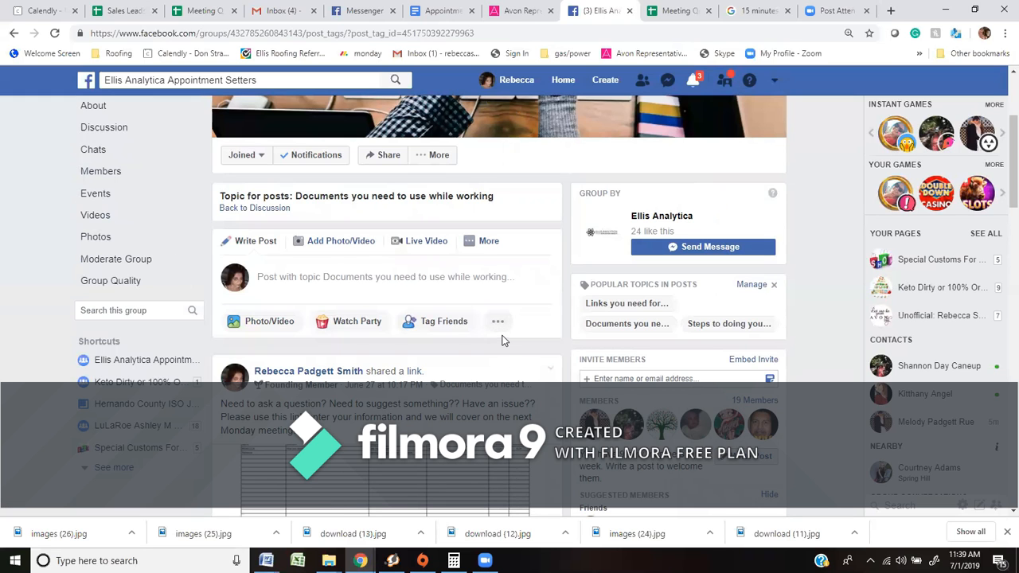
scroll(522, 375, down, 4)
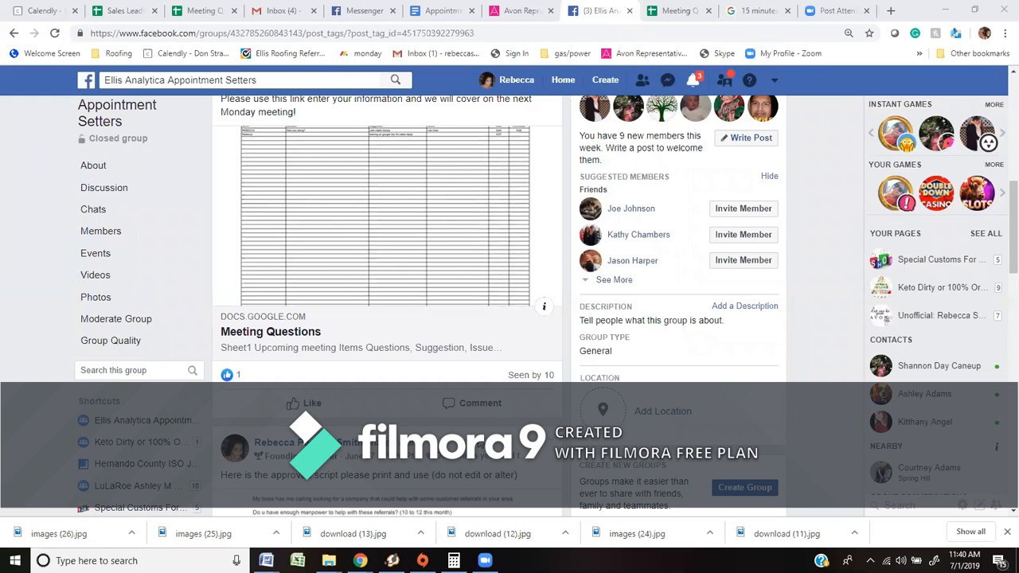
drag(165, 136, 176, 233)
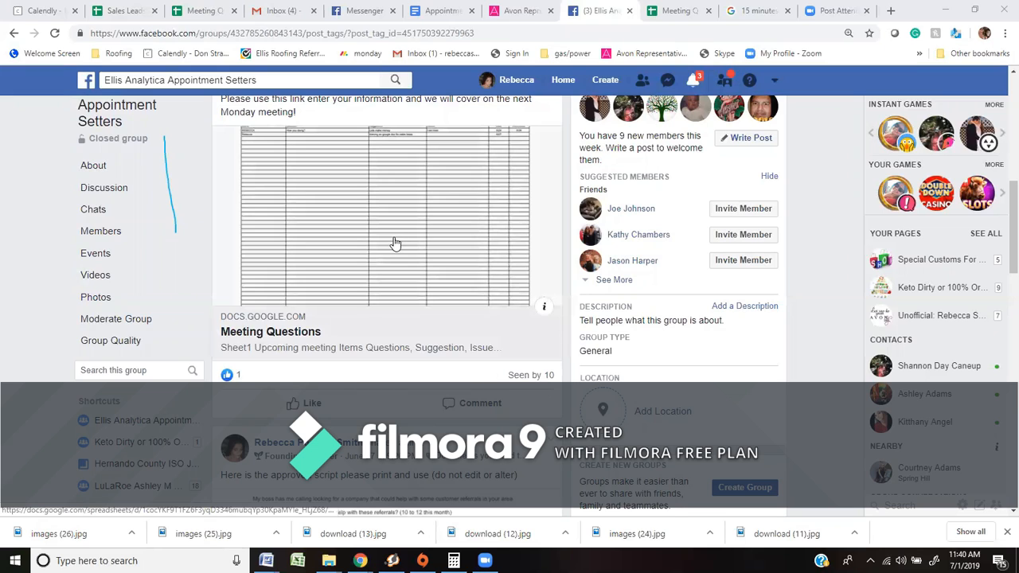
Switch to the Ellis Analytica Referrals booking page in Calendly and select the 5:00pm slot on Monday, July 1.
click(36, 11)
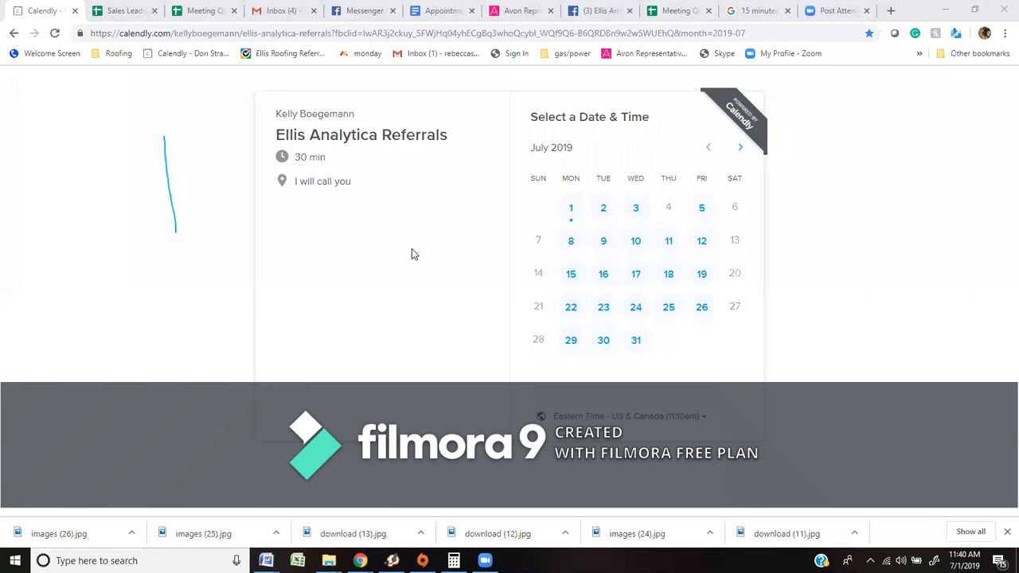
click(571, 210)
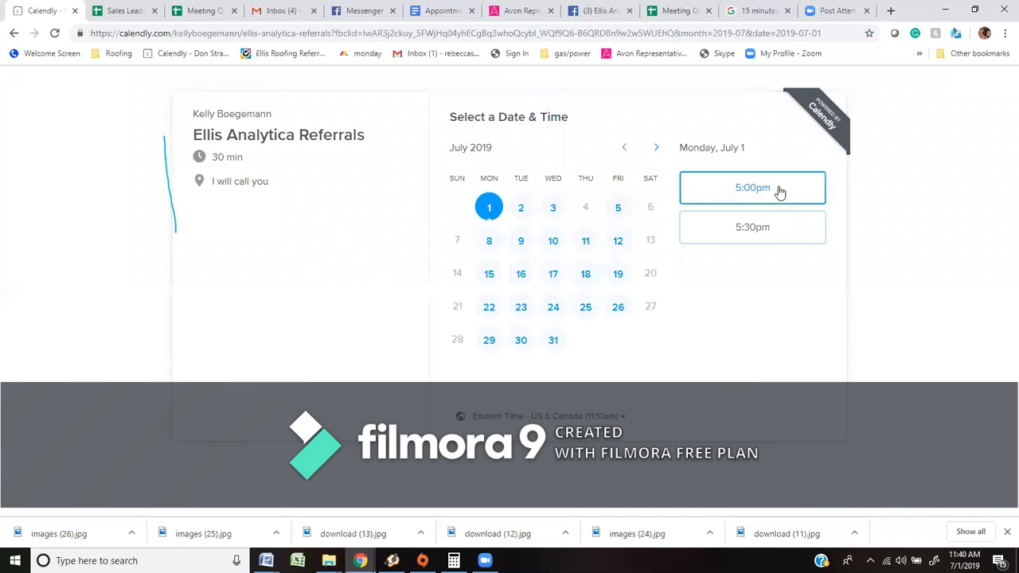
click(780, 191)
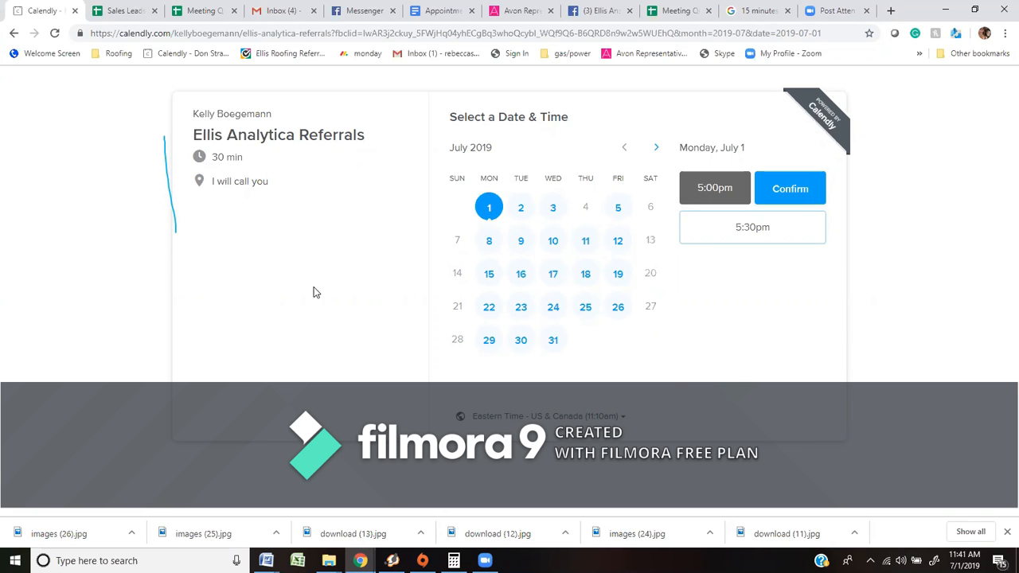
Switch to the Sales Leads spreadsheet and select the empty status cell A6 below the first lead.
click(126, 11)
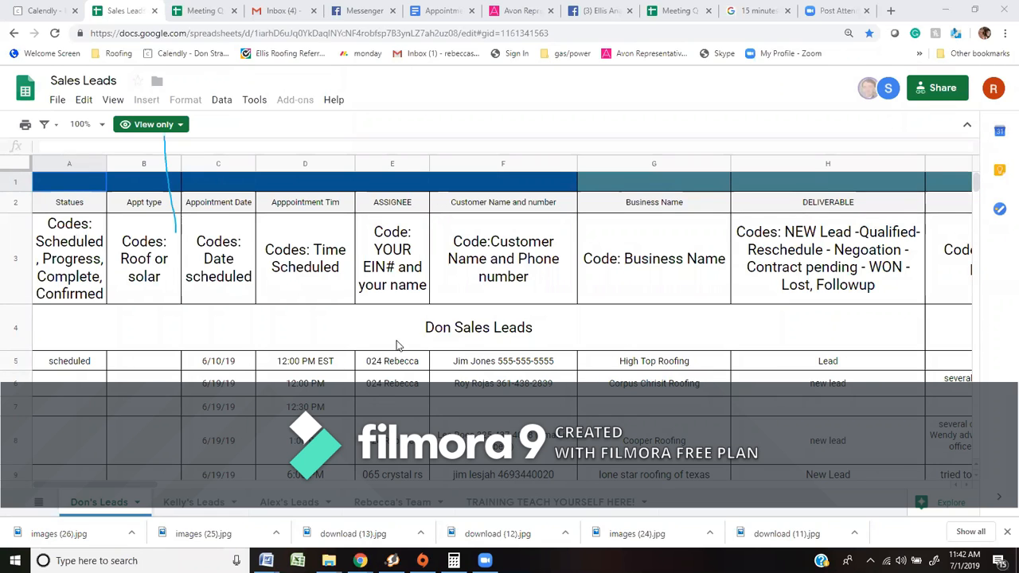
click(68, 392)
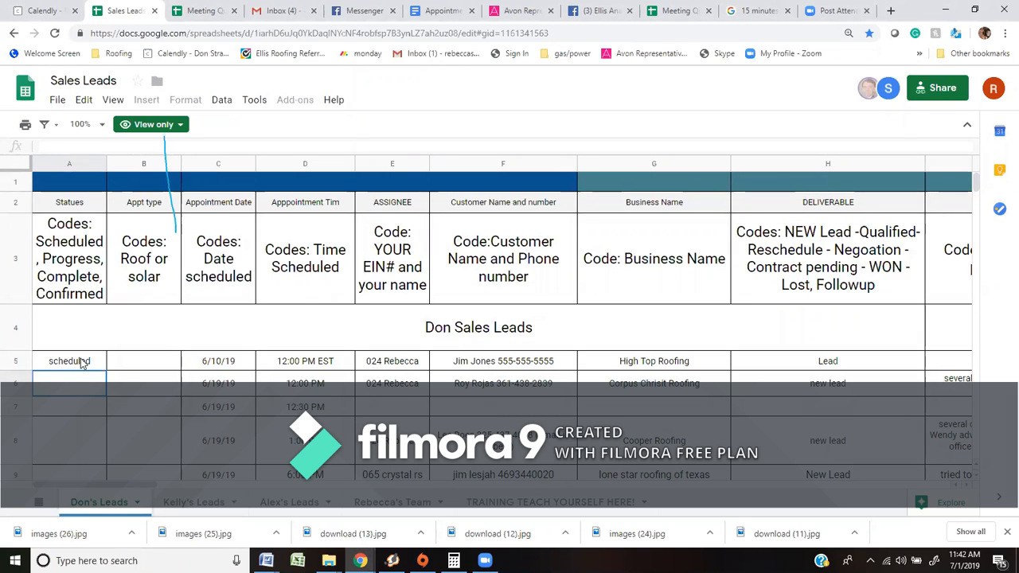
Check the spreadsheet's view-only notice, dismiss it and reopen Sales Leads under the default Google account.
click(176, 127)
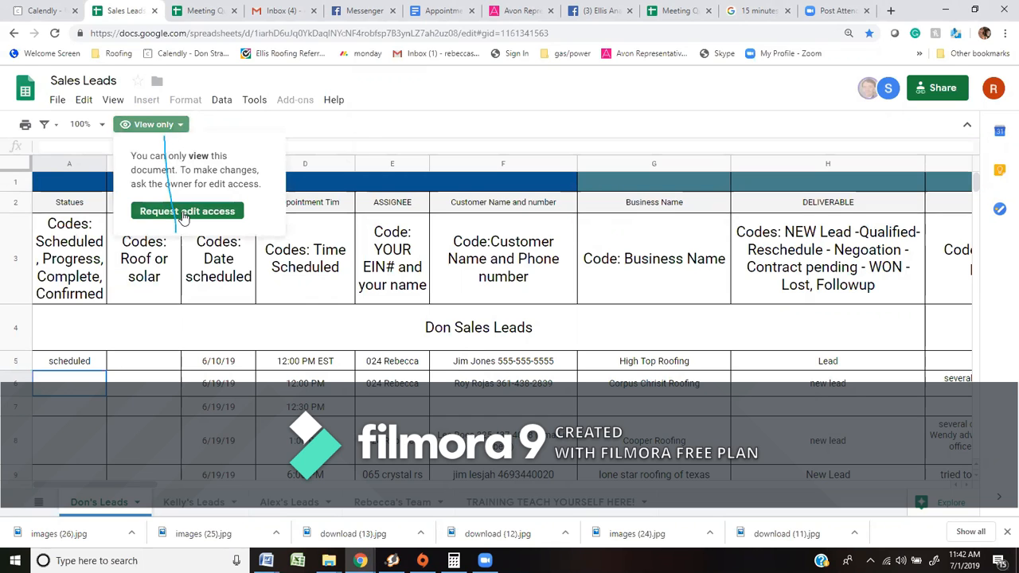
click(379, 135)
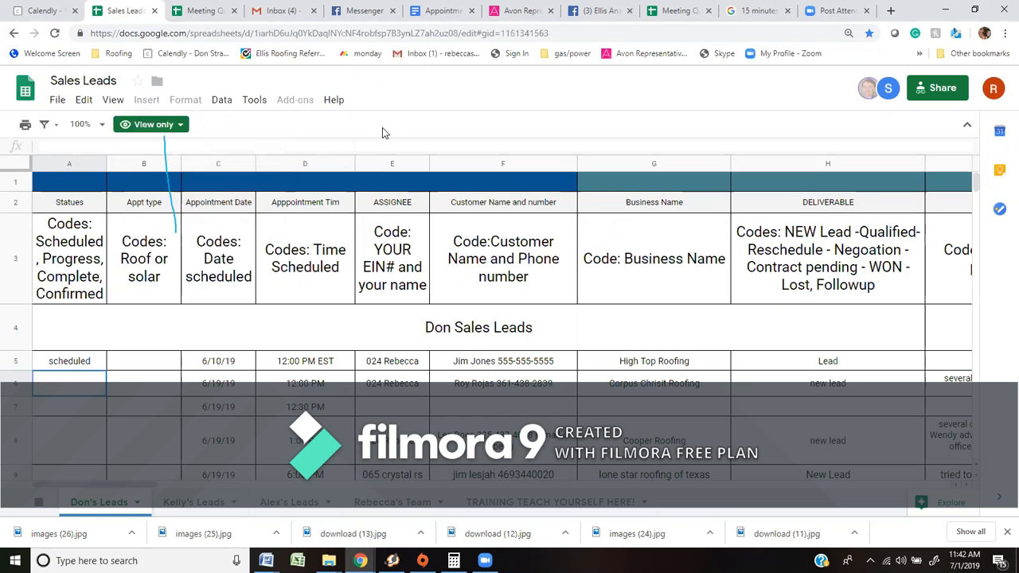
click(994, 87)
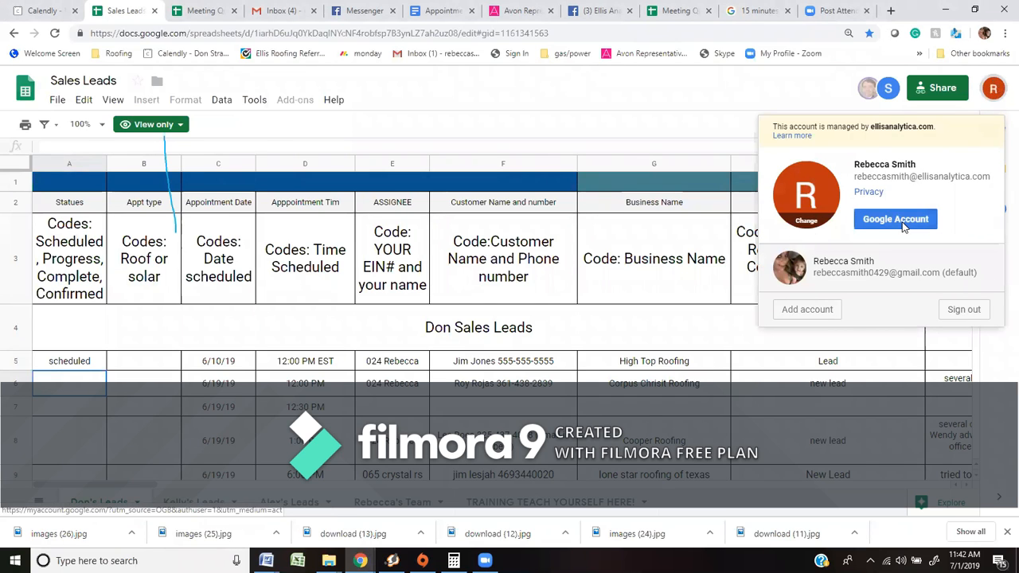
click(874, 271)
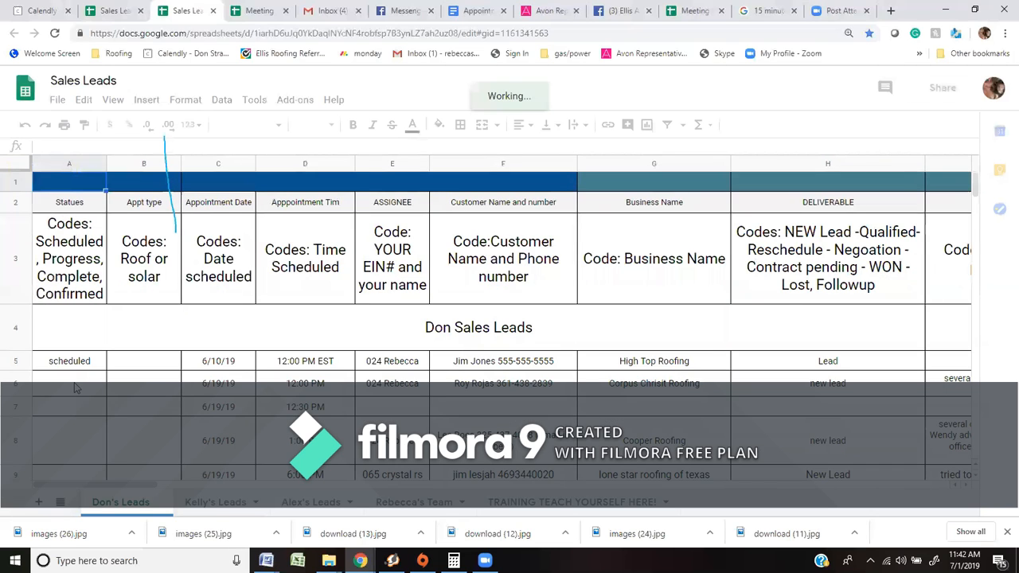
Enter 2 in the empty status cell A6 as a trial edit and undo the entry.
click(74, 388)
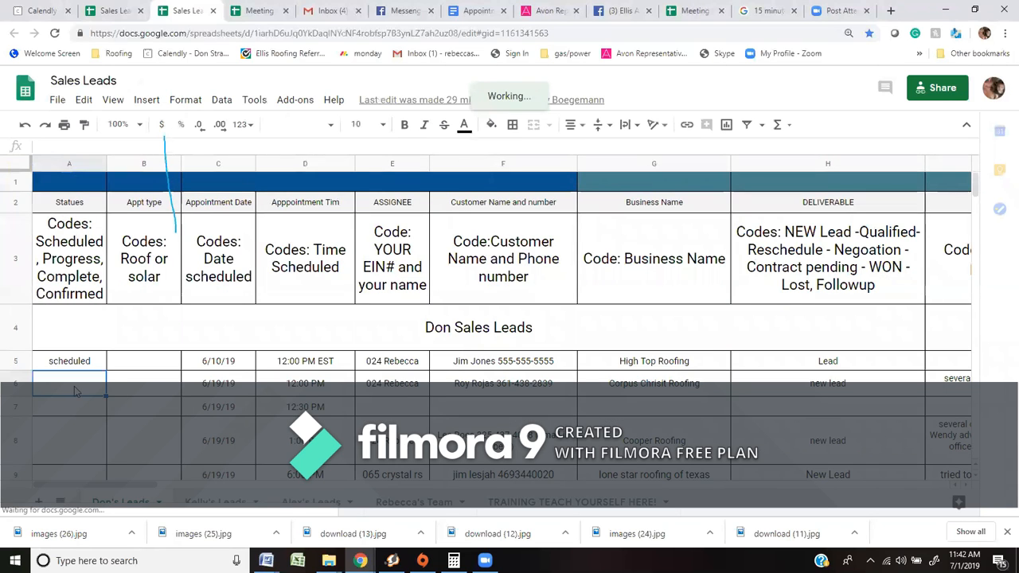
text(2)
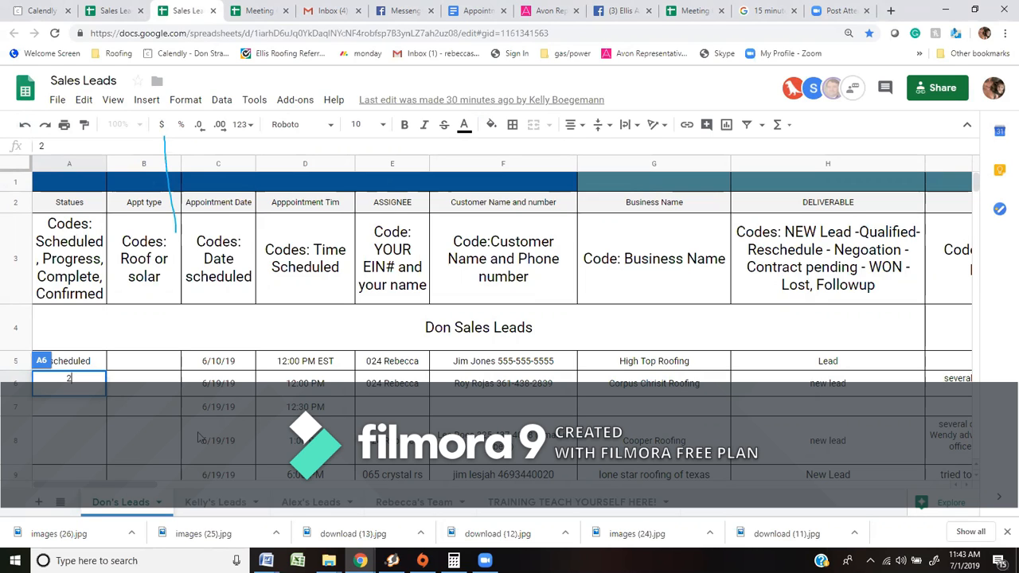
key(Return)
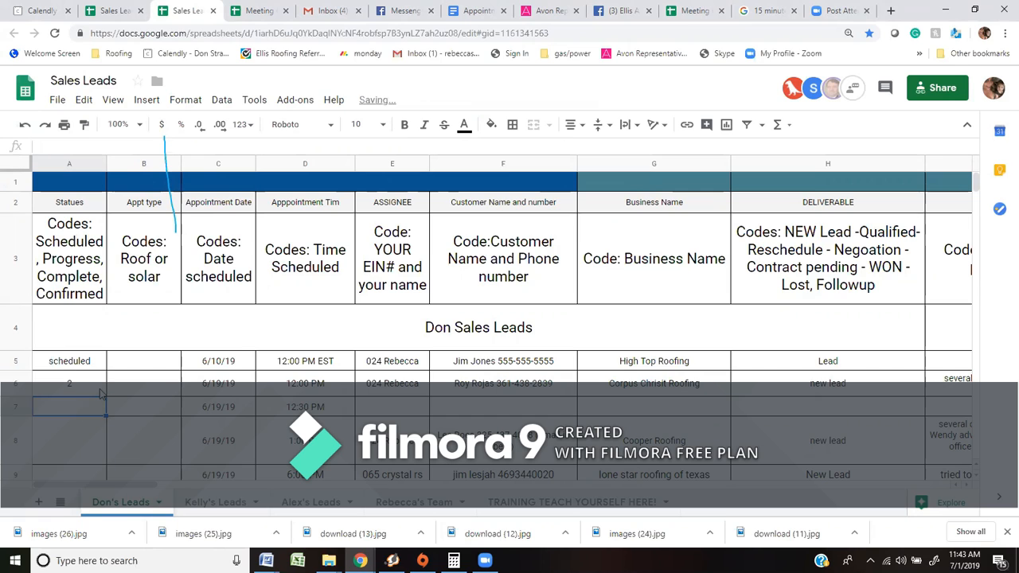
click(87, 386)
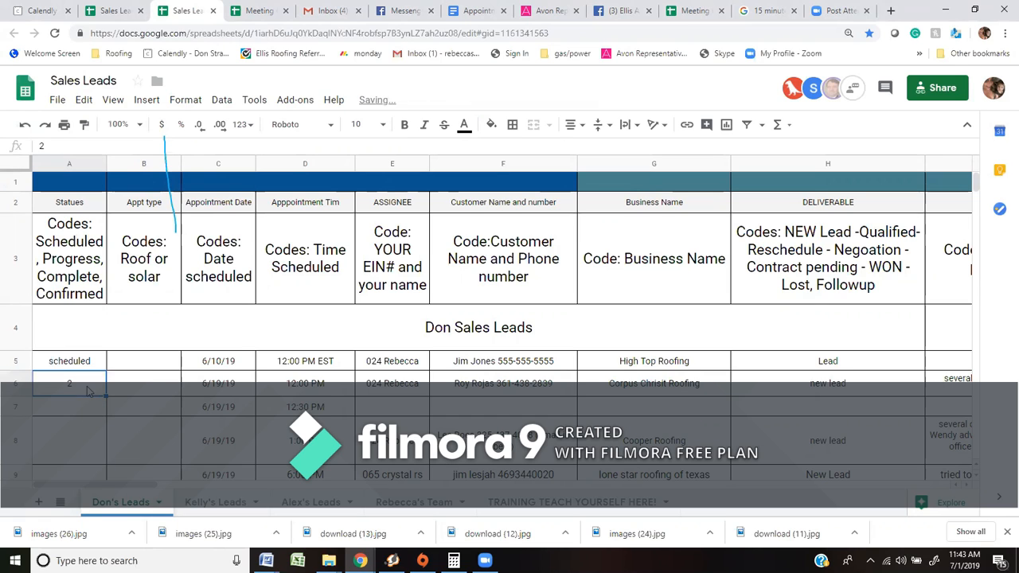
click(25, 127)
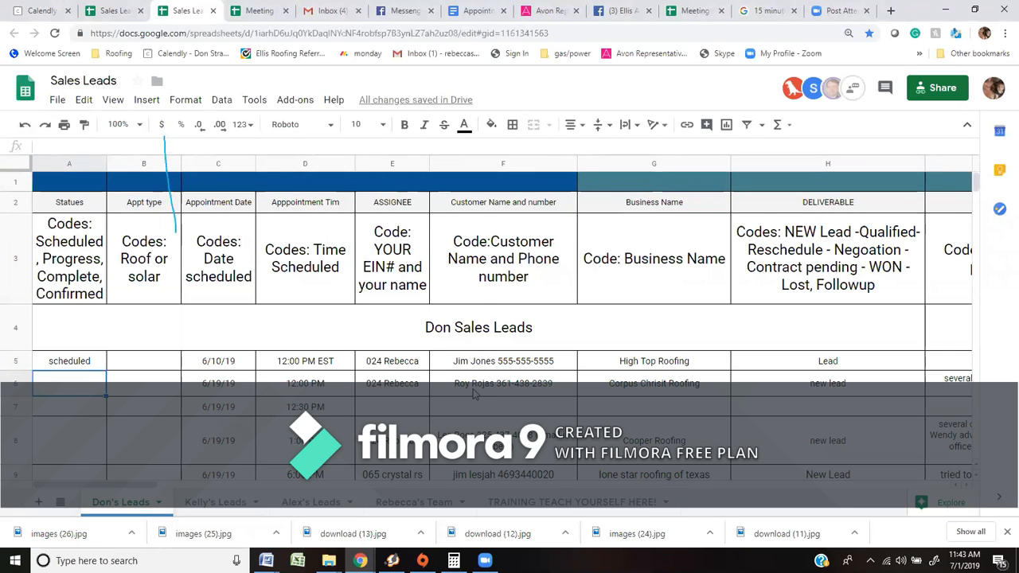
Review the existing lead rows down to the first empty rows below the last entry and return to the column headers.
scroll(505, 387, down, 6)
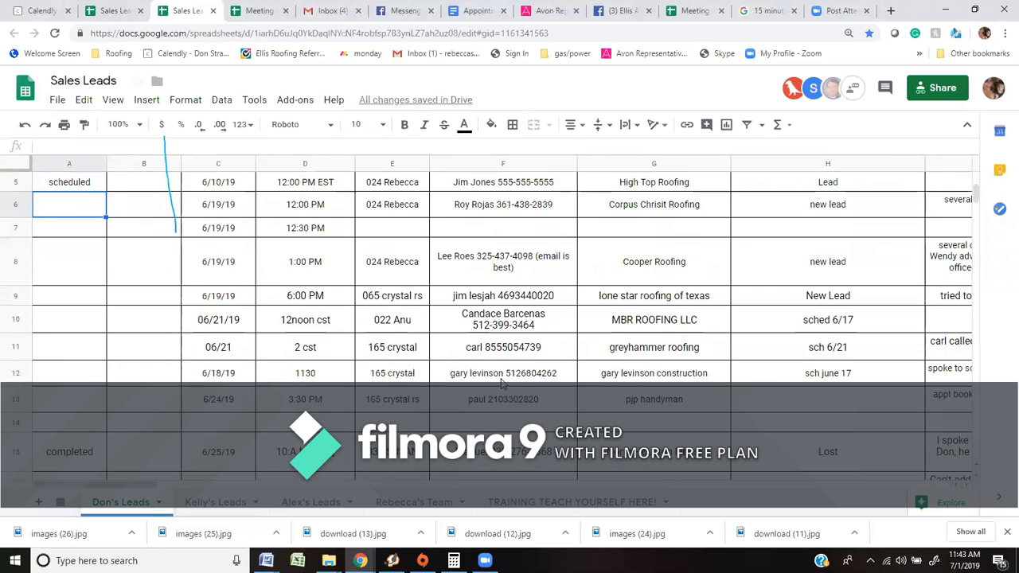
scroll(501, 385, down, 12)
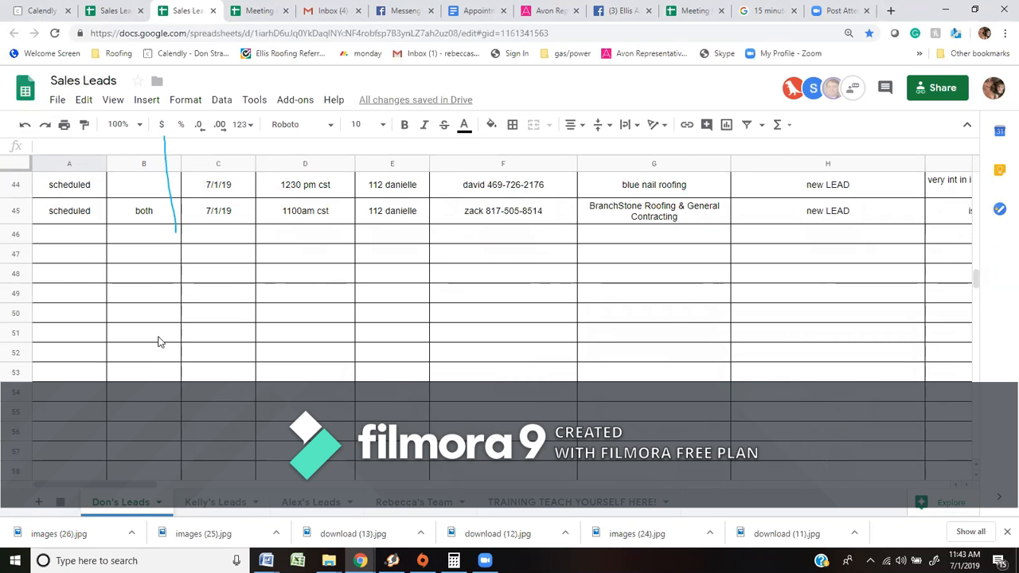
scroll(159, 341, up, 3)
scroll(157, 338, up, 7)
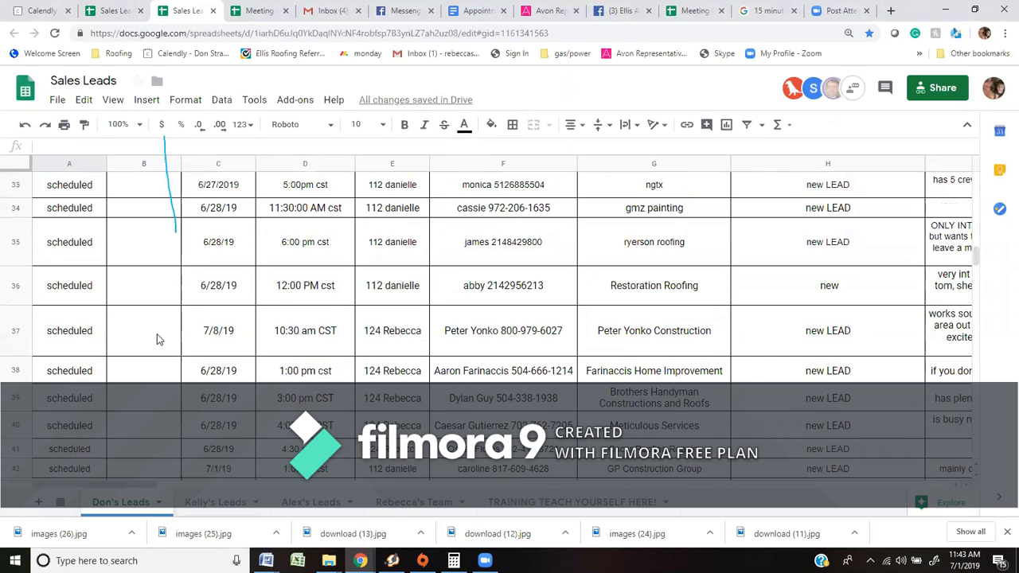
scroll(157, 338, up, 10)
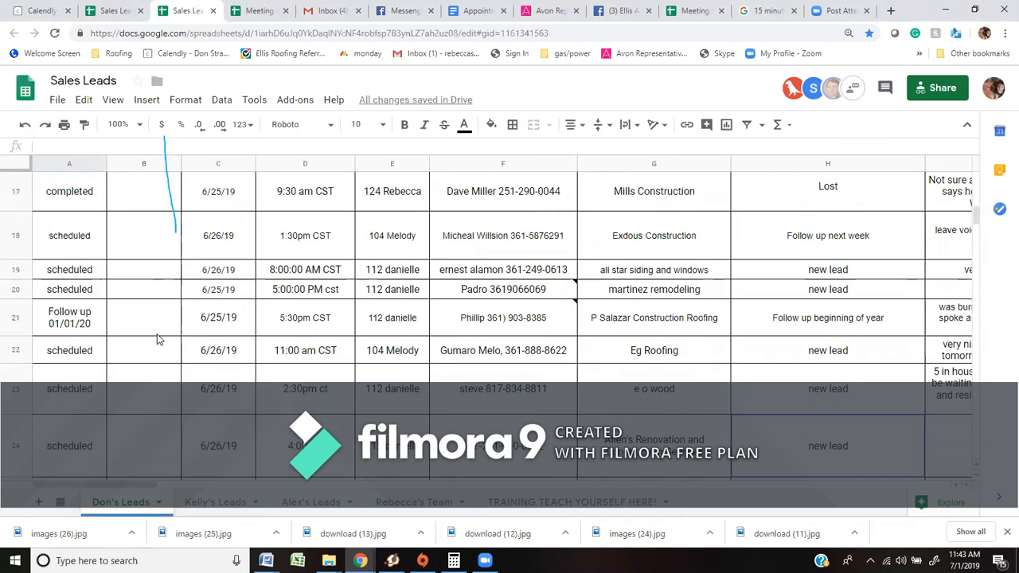
scroll(157, 339, up, 1)
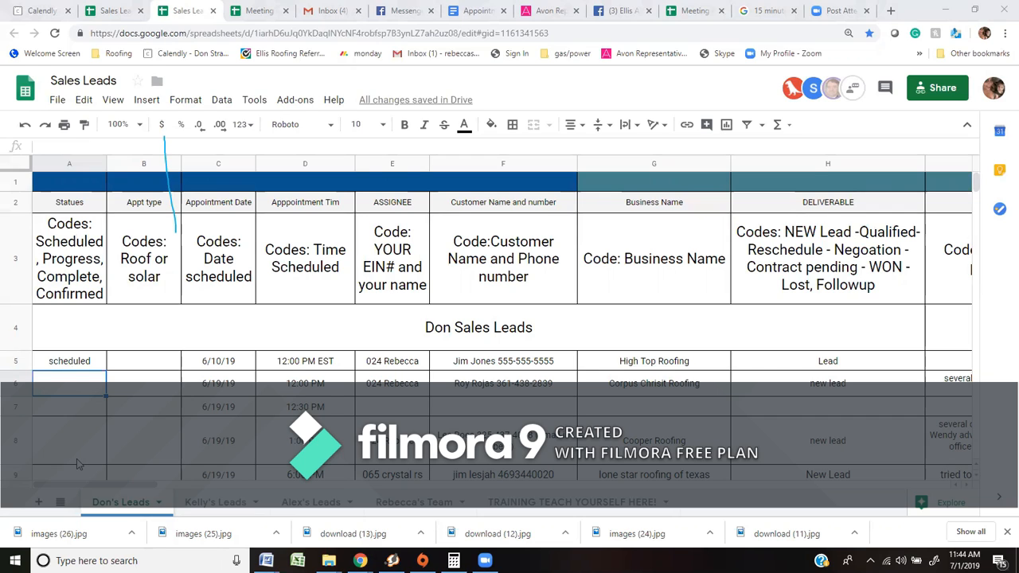
Select the first lead's empty Appt type cell B5 and examine how the lead rows below are filled in.
click(154, 364)
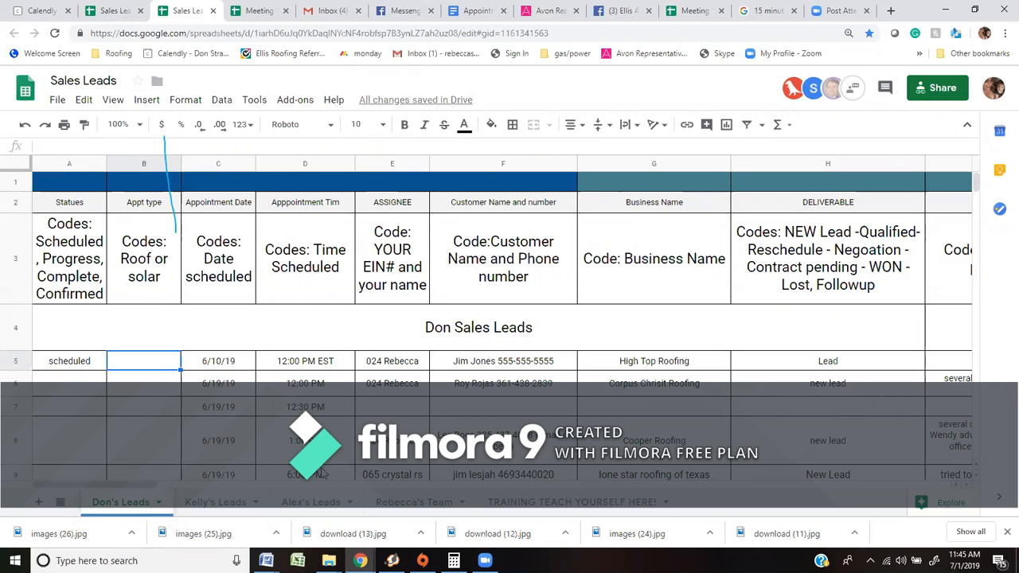
scroll(331, 406, down, 3)
scroll(328, 407, down, 8)
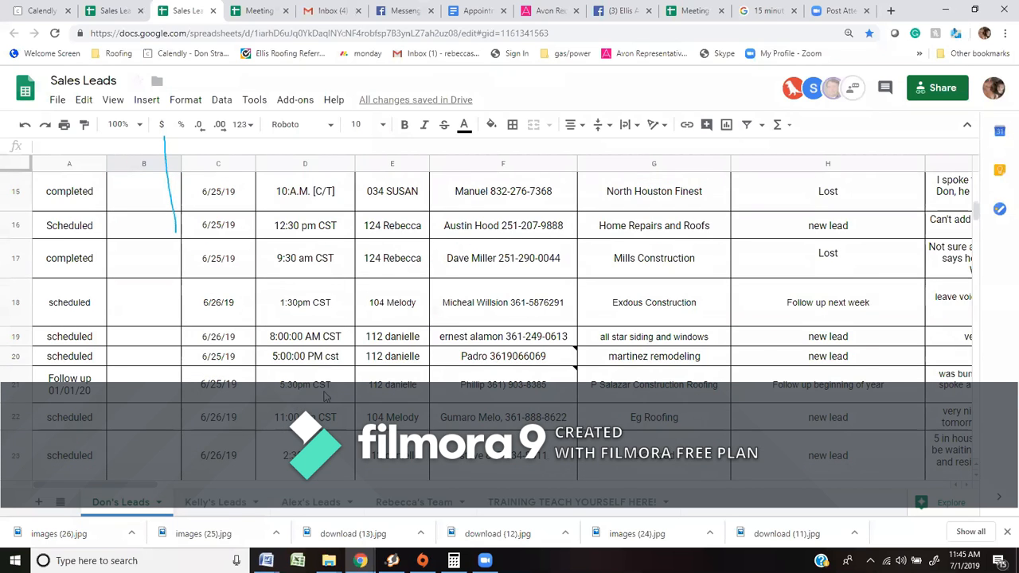
scroll(326, 407, down, 3)
scroll(325, 408, up, 1)
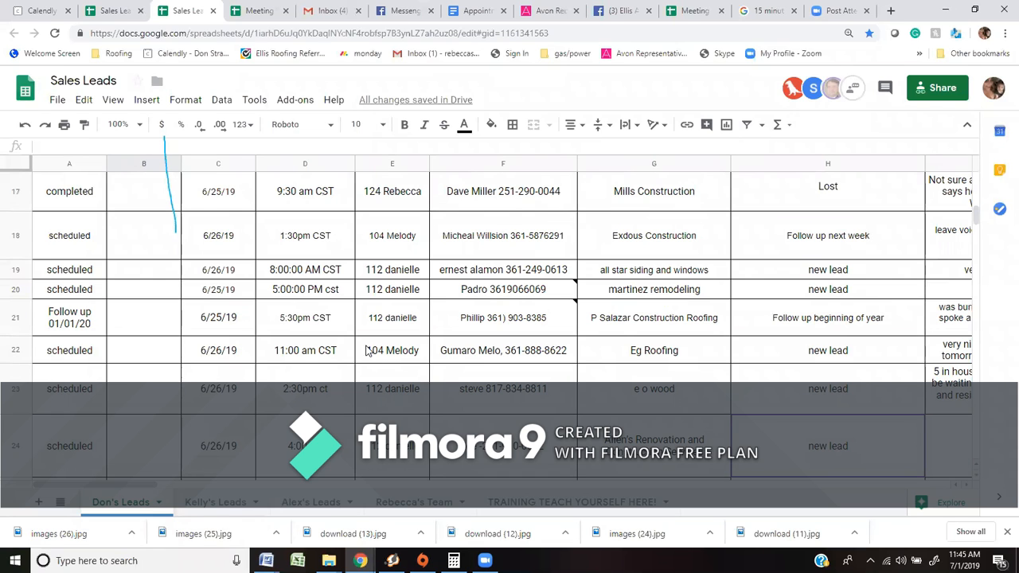
scroll(372, 338, up, 6)
scroll(372, 334, up, 3)
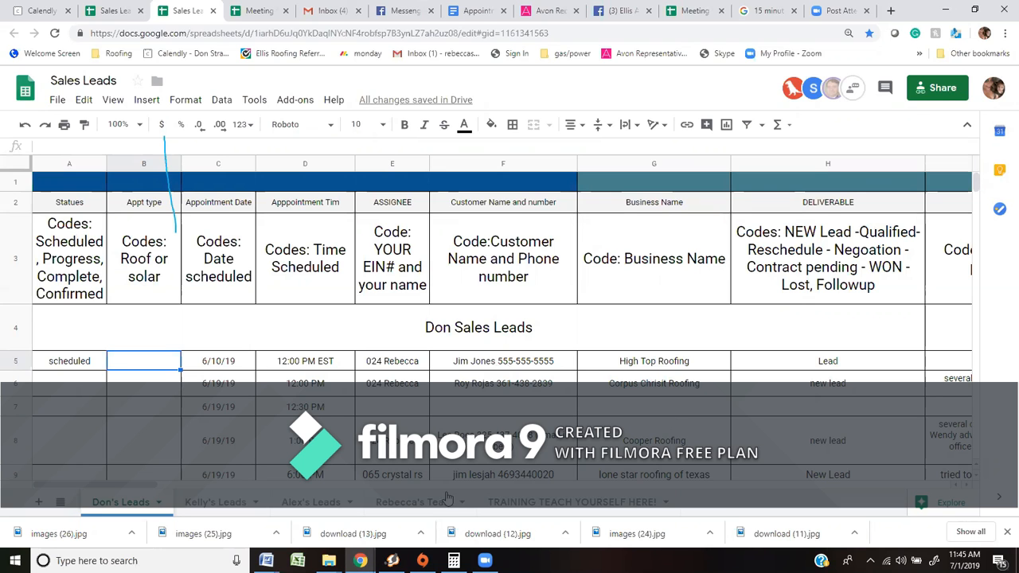
Examine the Deliverable, Notes and Sales Team notes columns with their codes, then return to the Statues column.
drag(142, 486, 203, 492)
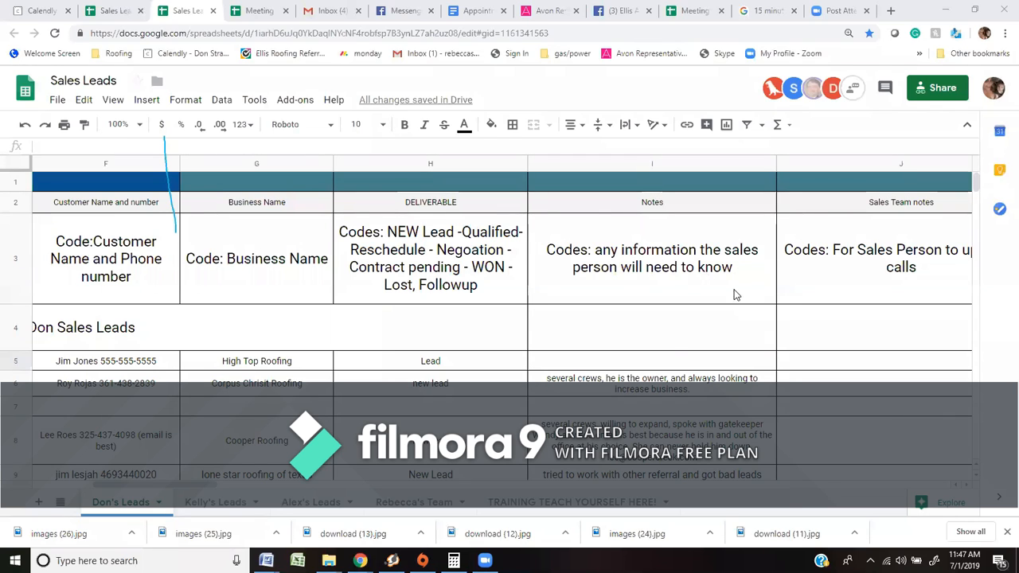
scroll(673, 336, down, 1)
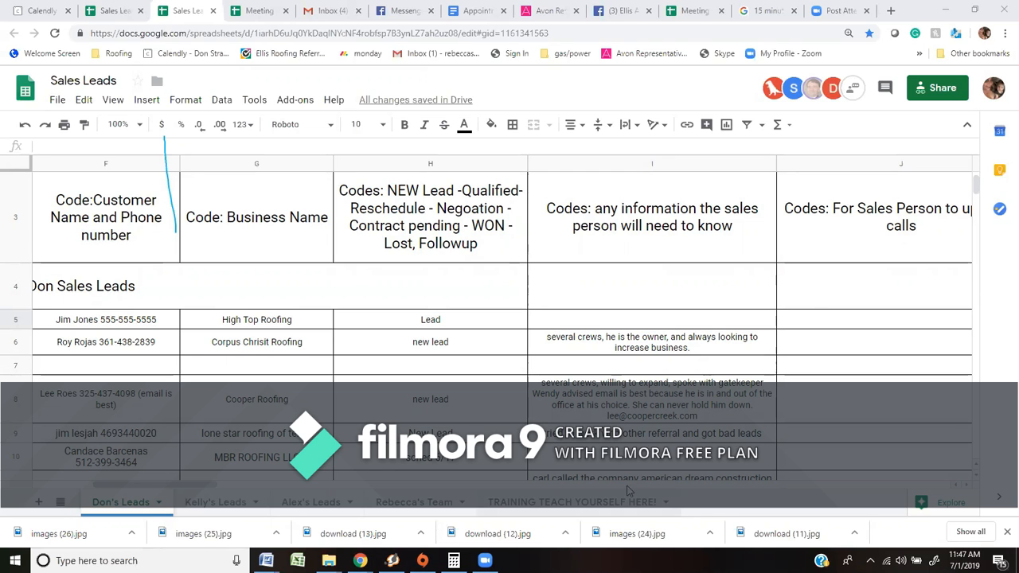
drag(209, 489, 255, 489)
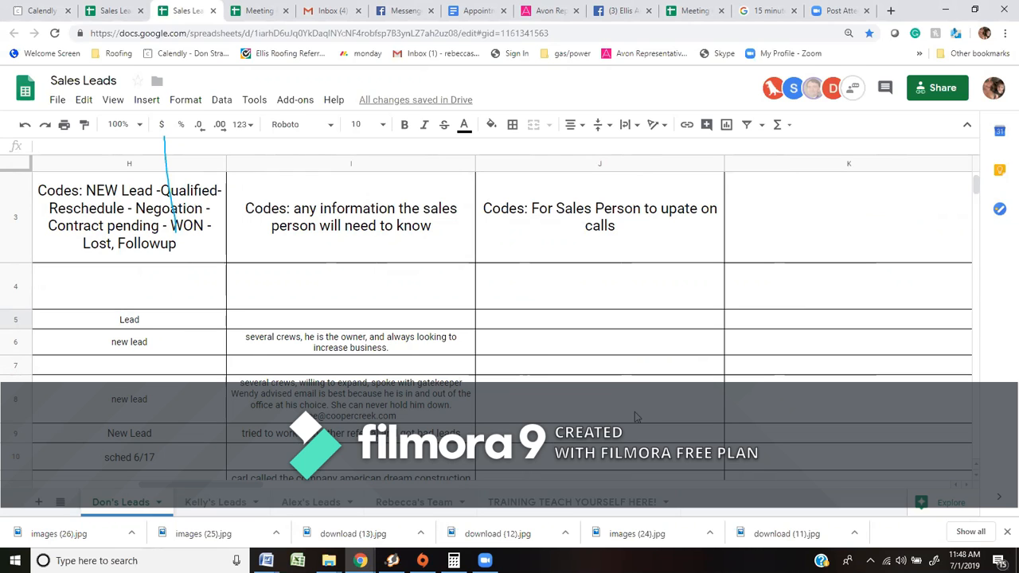
drag(234, 486, 148, 484)
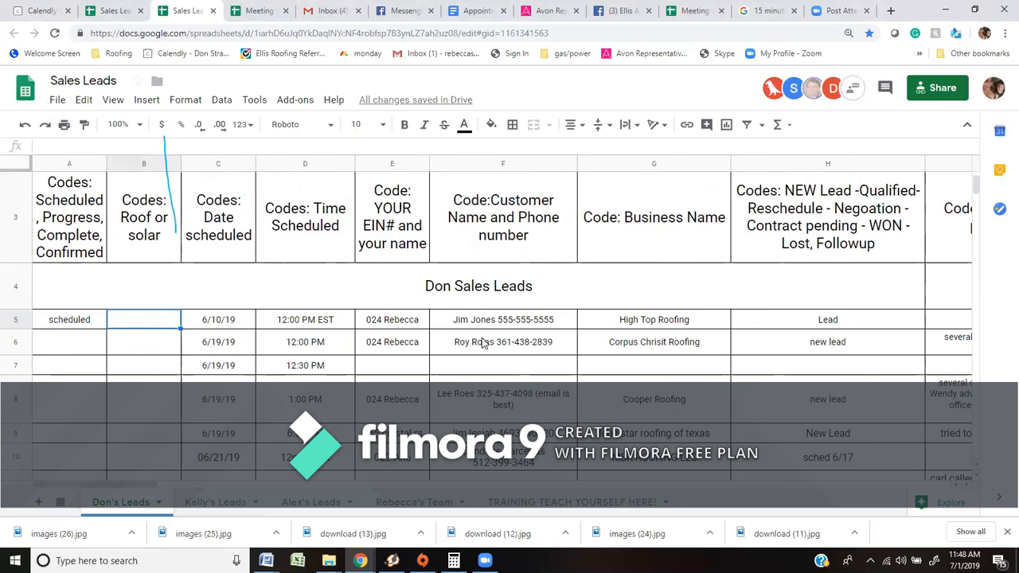
Look through the whole lead list and the empty rows available beneath it, then return to the filled-in leads.
scroll(579, 291, down, 5)
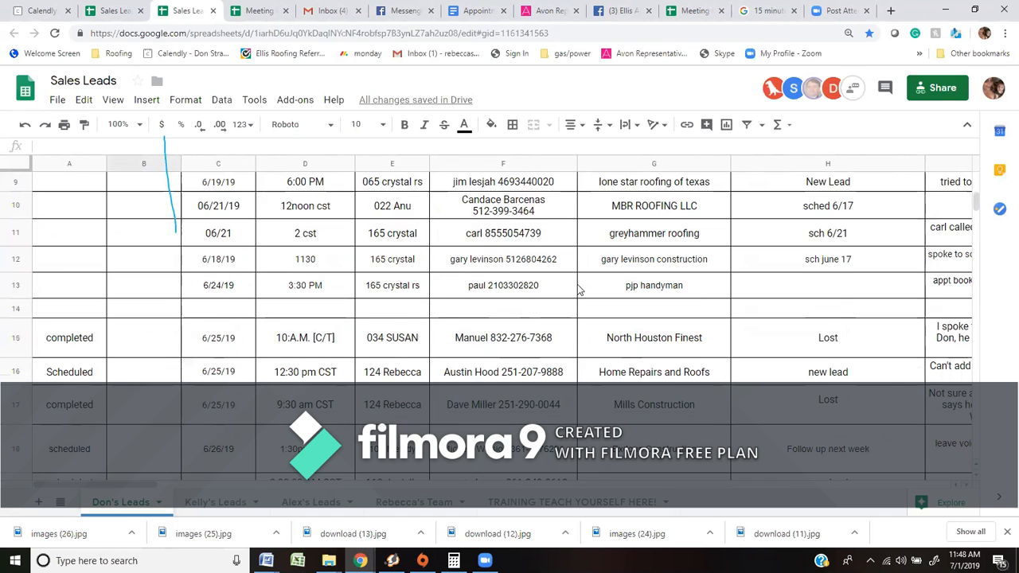
scroll(579, 291, down, 11)
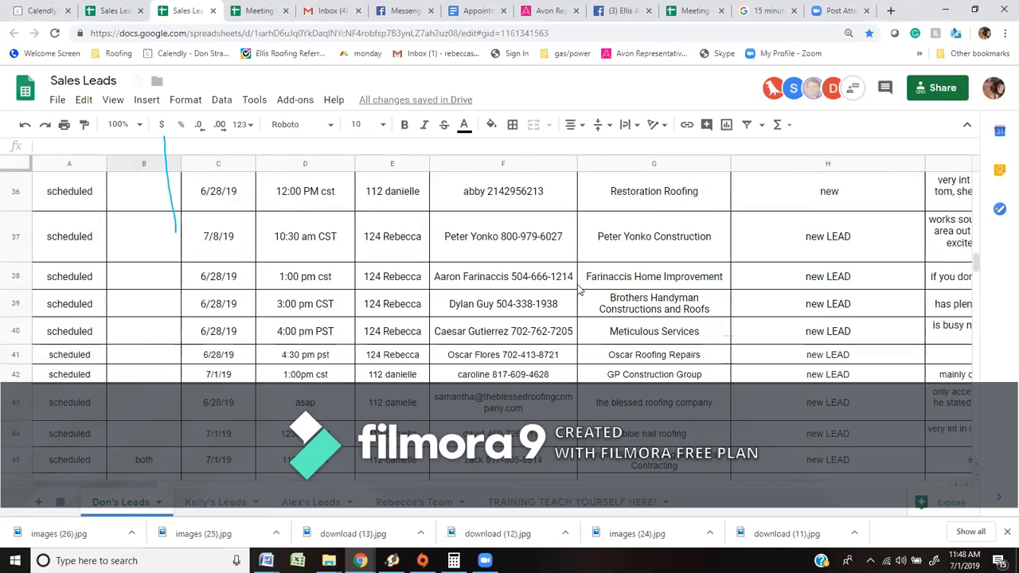
scroll(404, 371, down, 14)
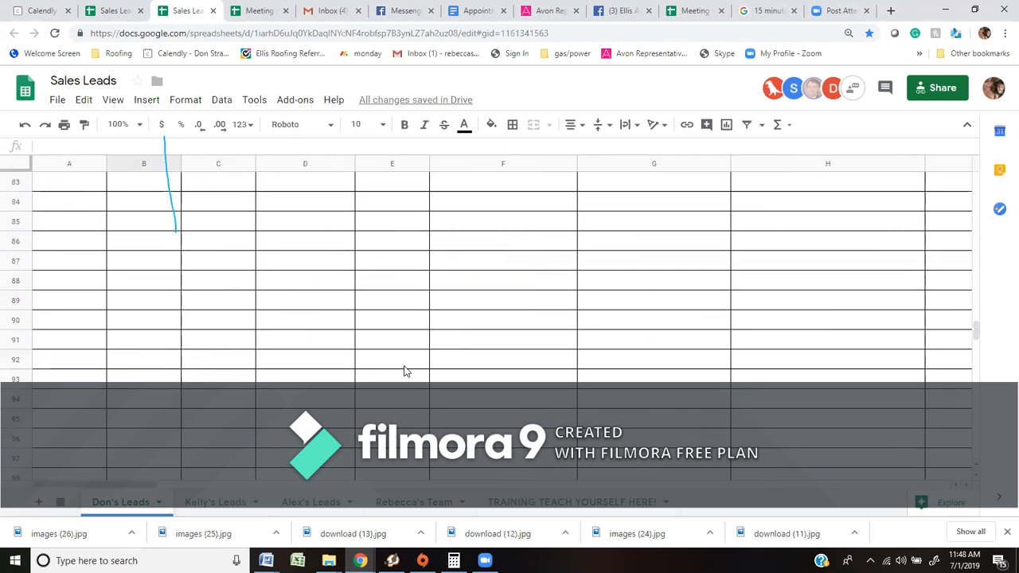
scroll(403, 370, down, 9)
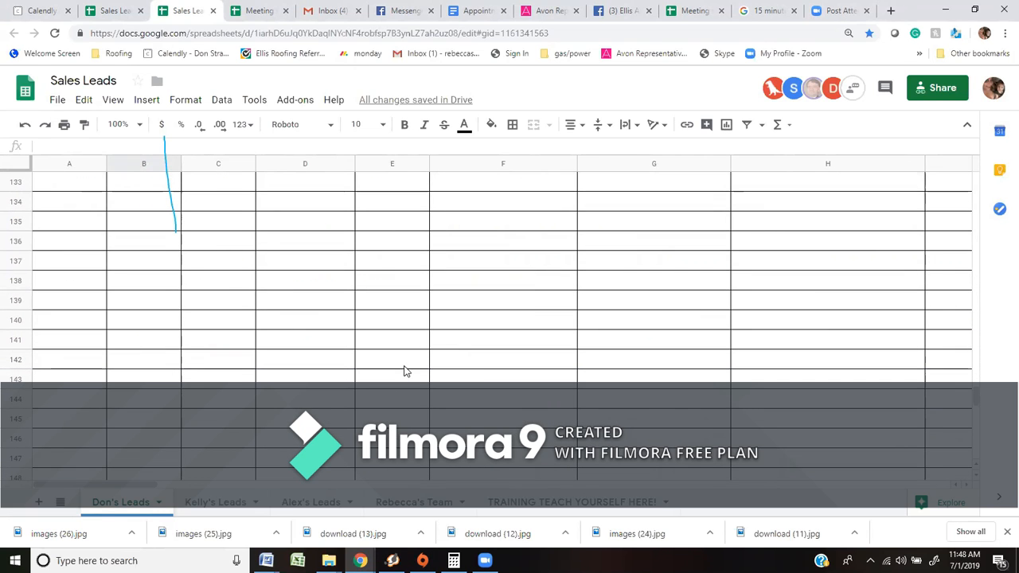
scroll(414, 367, up, 20)
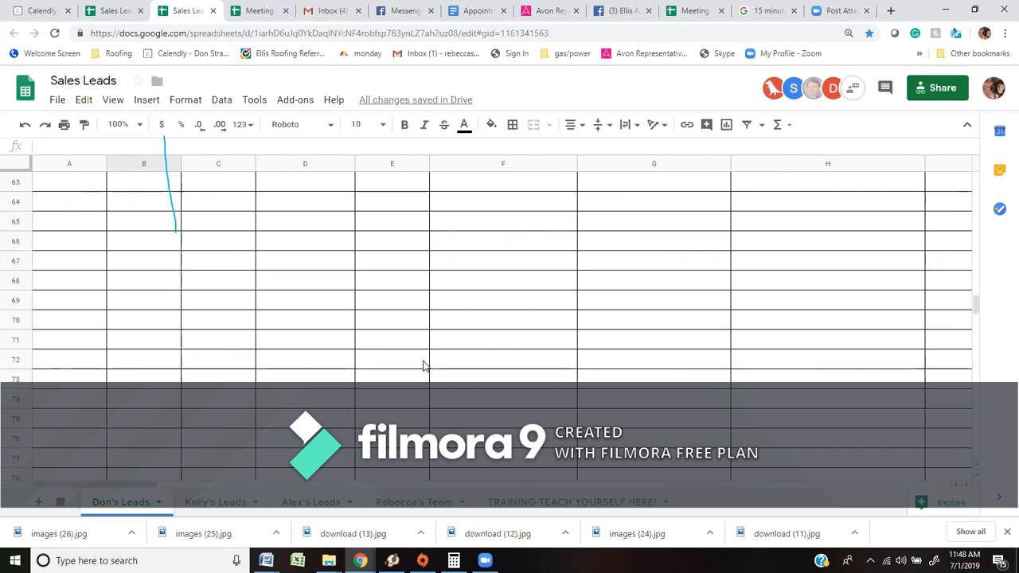
scroll(423, 366, up, 10)
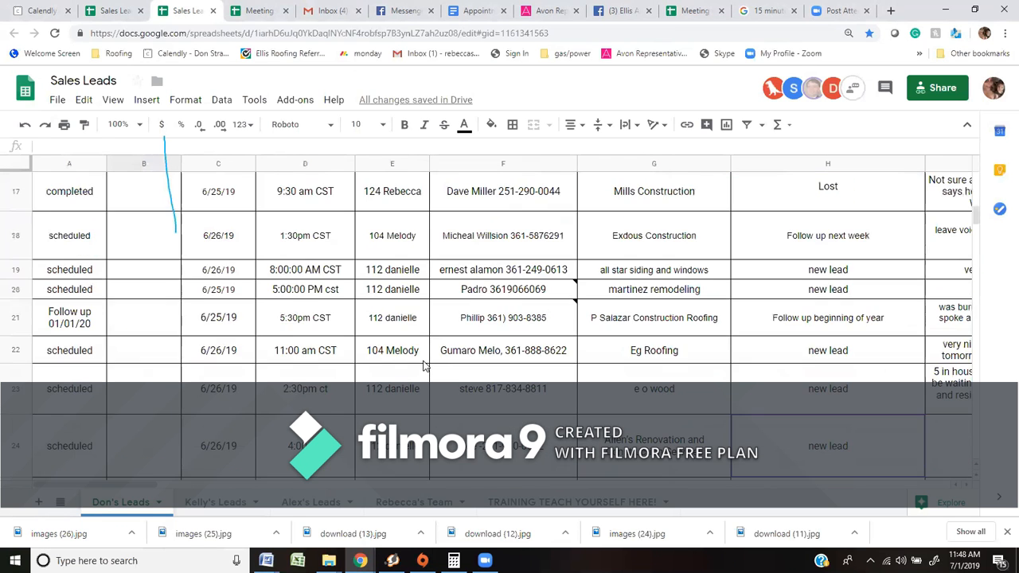
scroll(424, 366, down, 8)
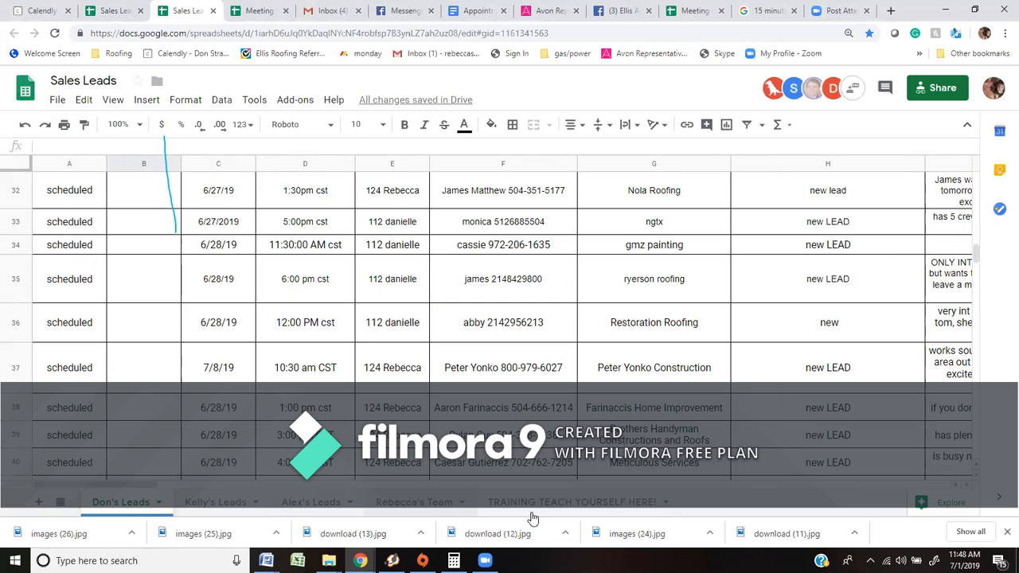
Open the TRAINING TEACH YOURSELF HERE! sheet and read its red entry instructions and practice rows.
click(582, 503)
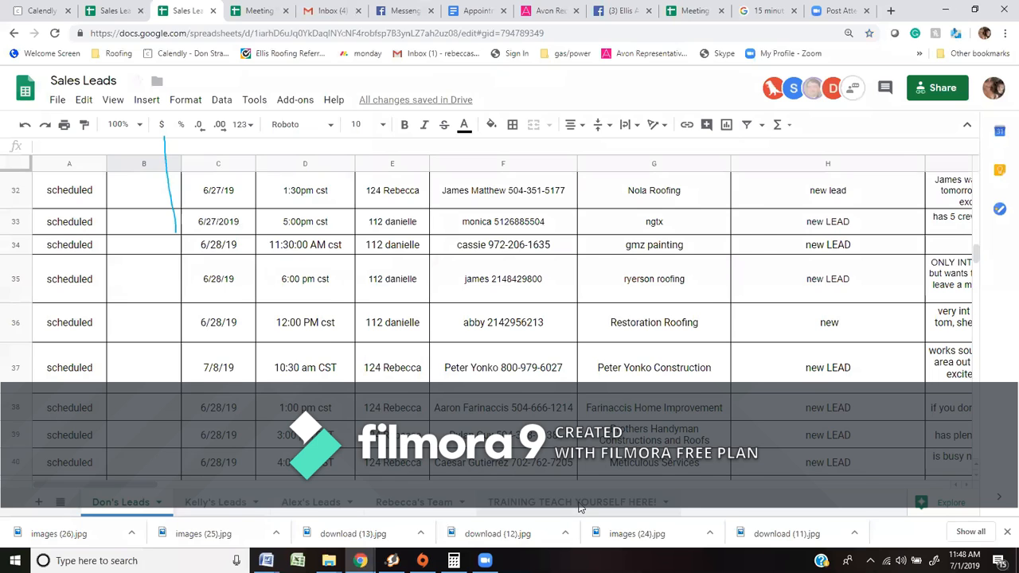
scroll(550, 371, down, 3)
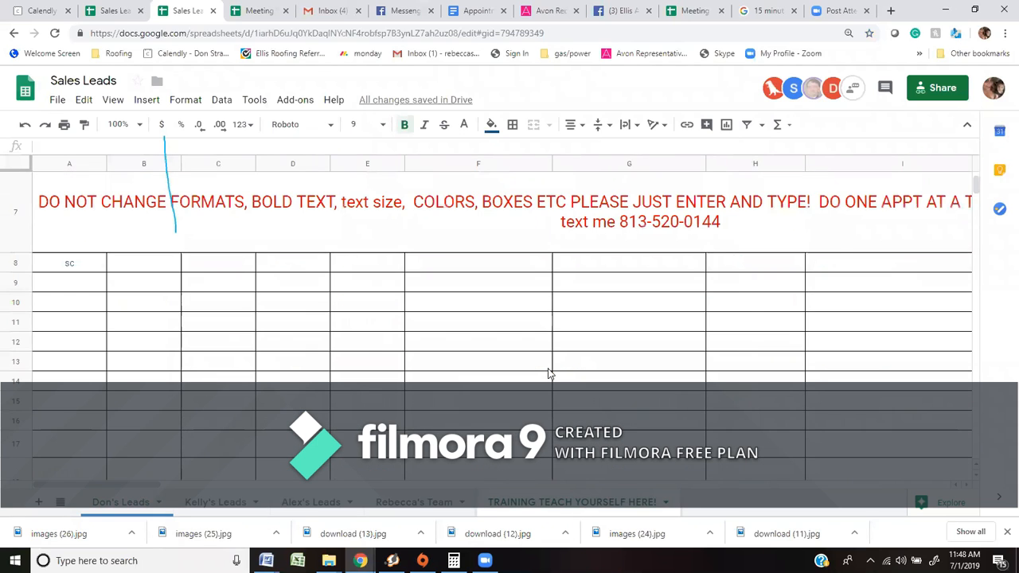
scroll(547, 374, up, 3)
scroll(545, 376, down, 3)
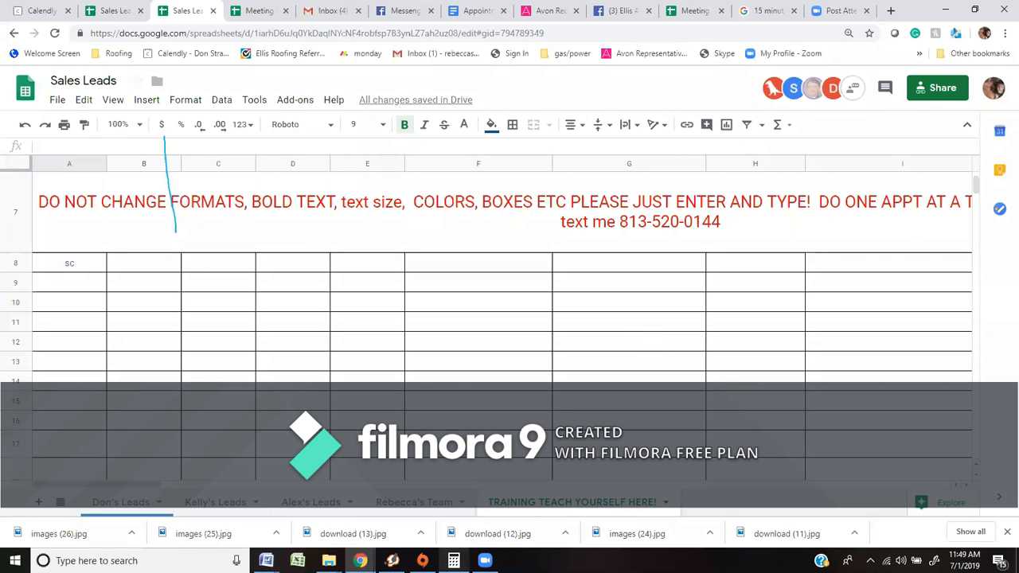
click(483, 562)
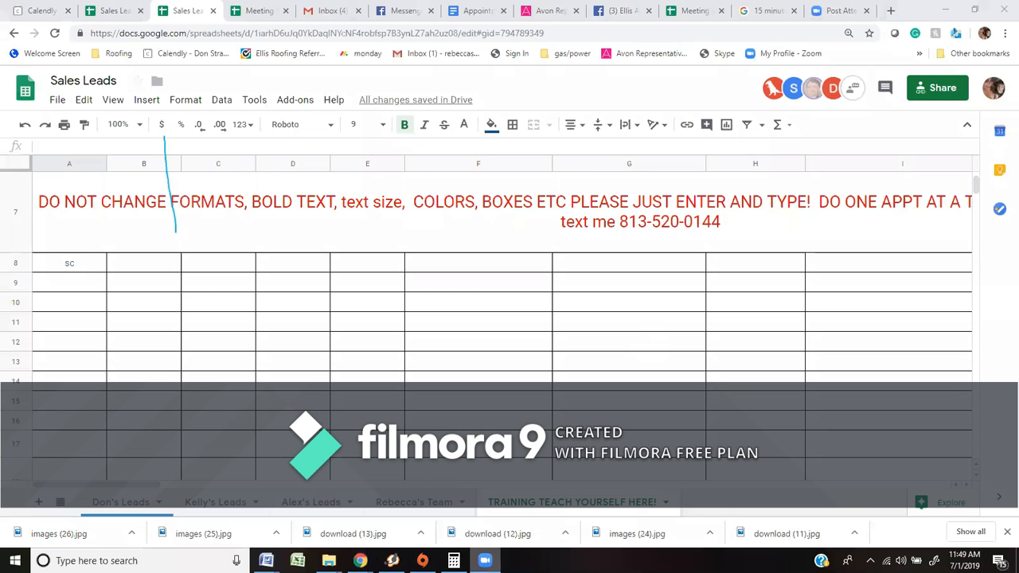
mouse_move(485, 562)
click(492, 533)
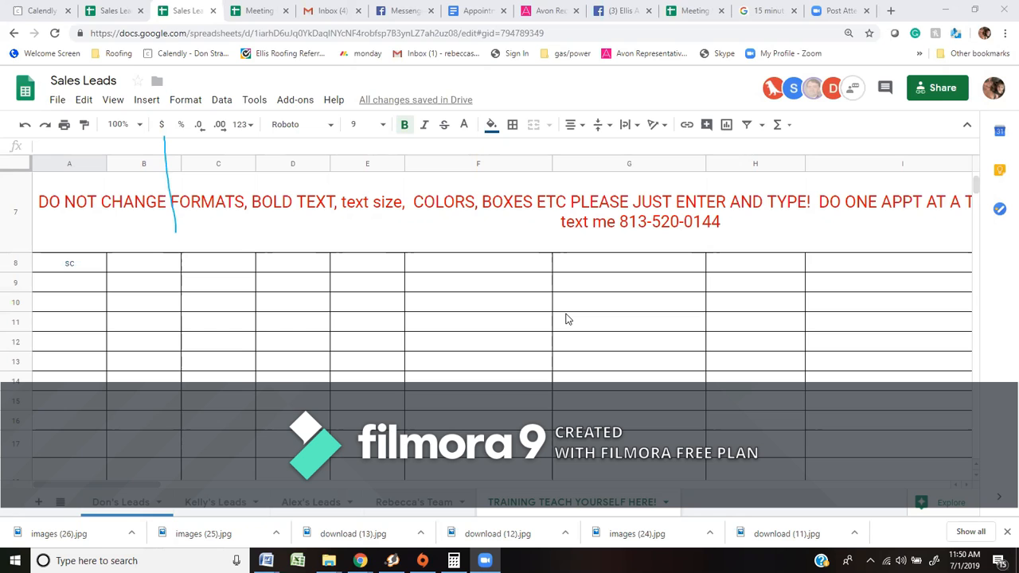
Switch back to the Ellis Analytica Referrals booking page in Calendly.
click(32, 18)
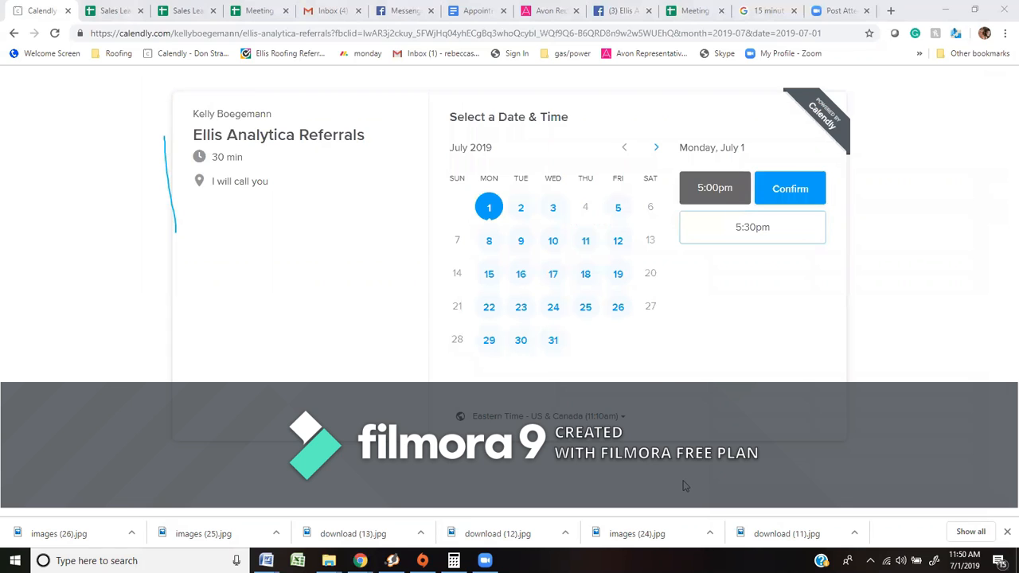
Browse the time zones offered on the booking page, then close the list without choosing one.
drag(643, 400, 491, 475)
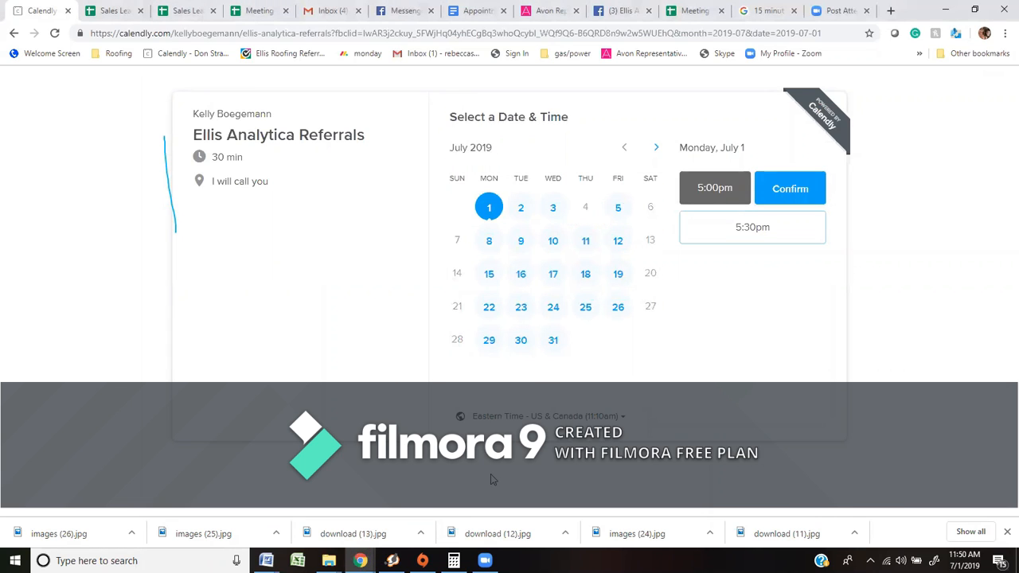
click(541, 418)
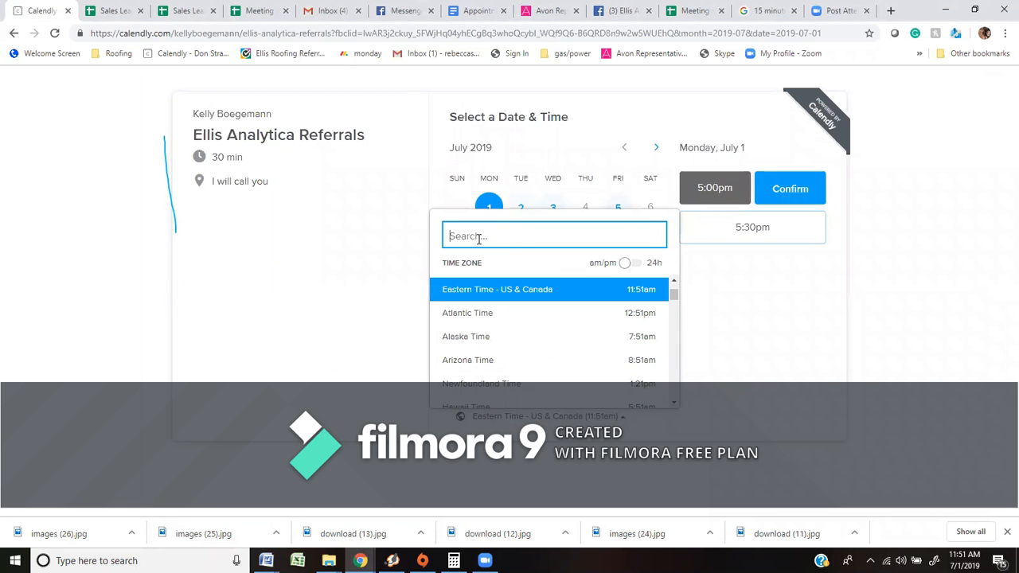
scroll(556, 375, down, 3)
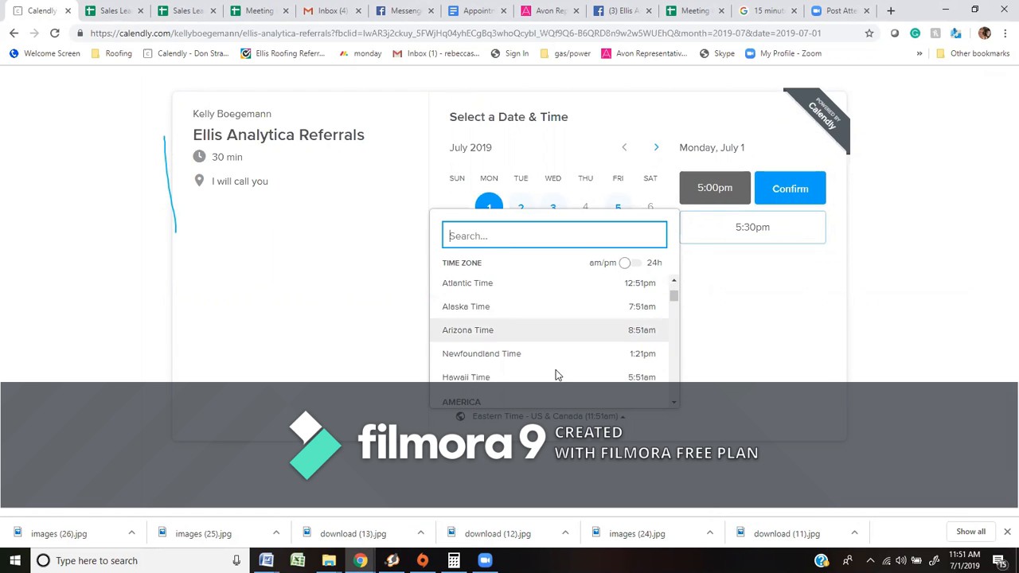
scroll(556, 375, down, 2)
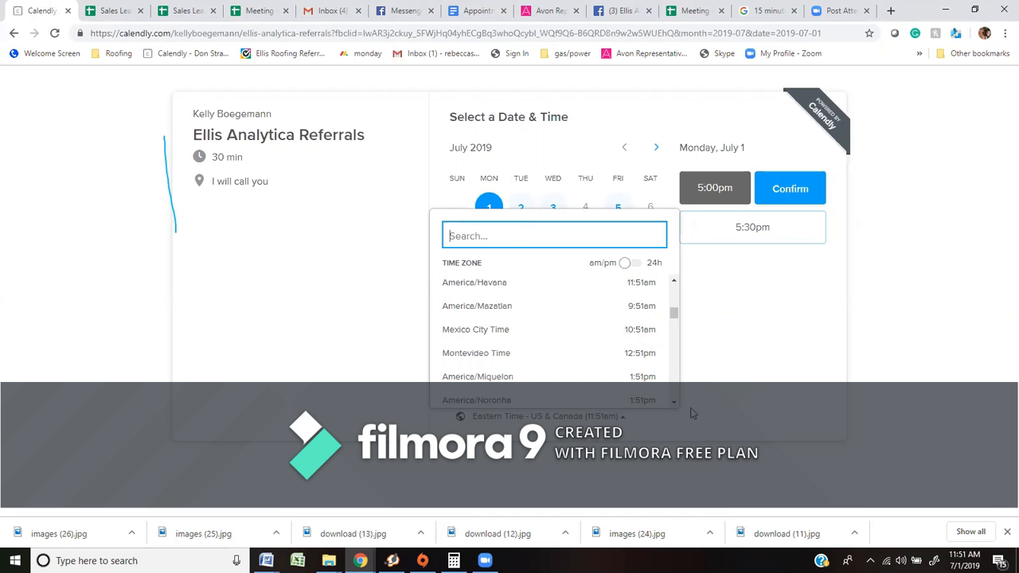
click(737, 295)
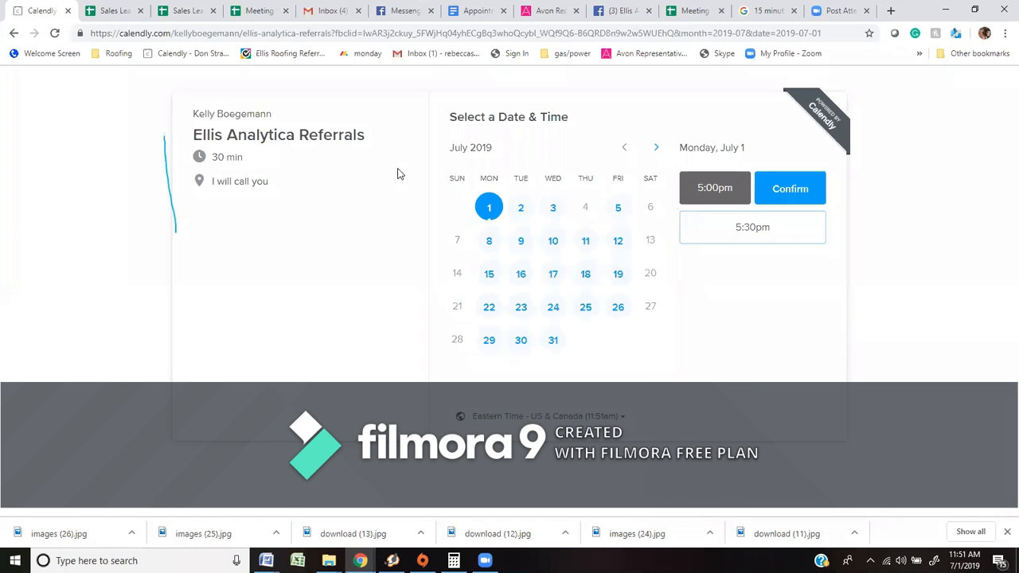
Reload the booking page and set its time zone to Central Time - US & Canada.
click(54, 34)
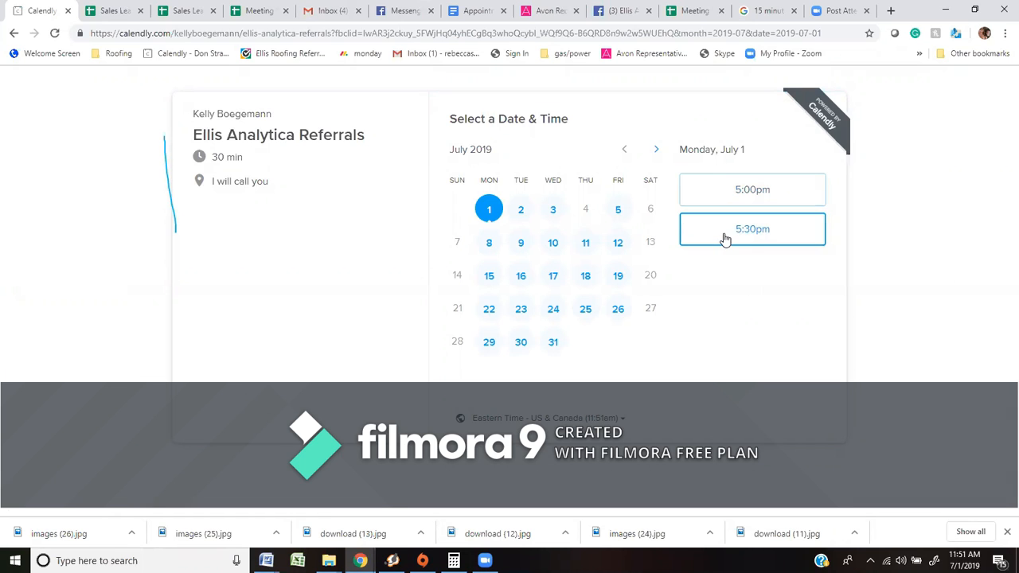
click(535, 414)
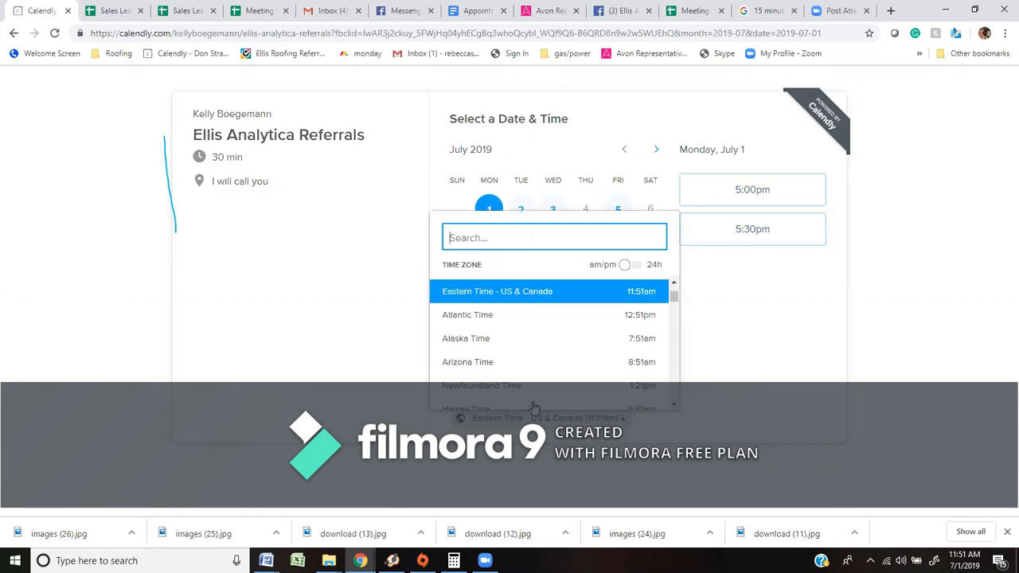
text(cent)
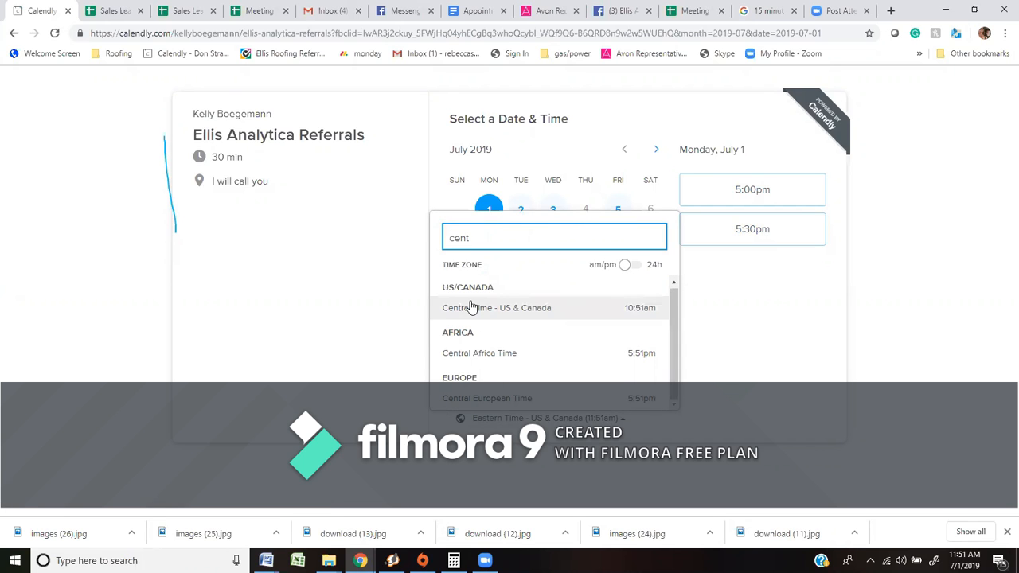
click(469, 306)
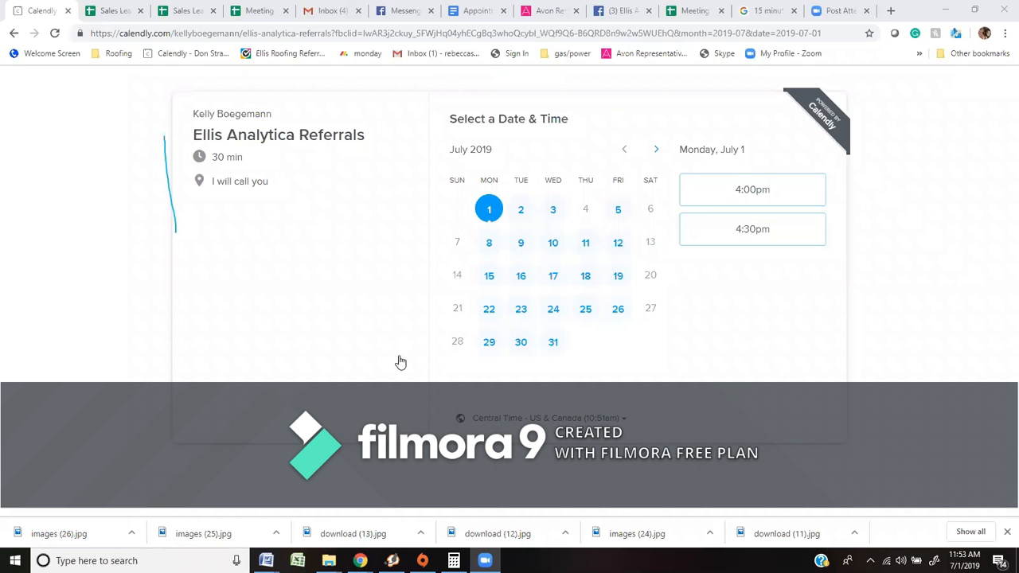
Review the Sales Leads and Meeting Questions spreadsheets, then switch to the Appointment leadsheet document.
click(109, 14)
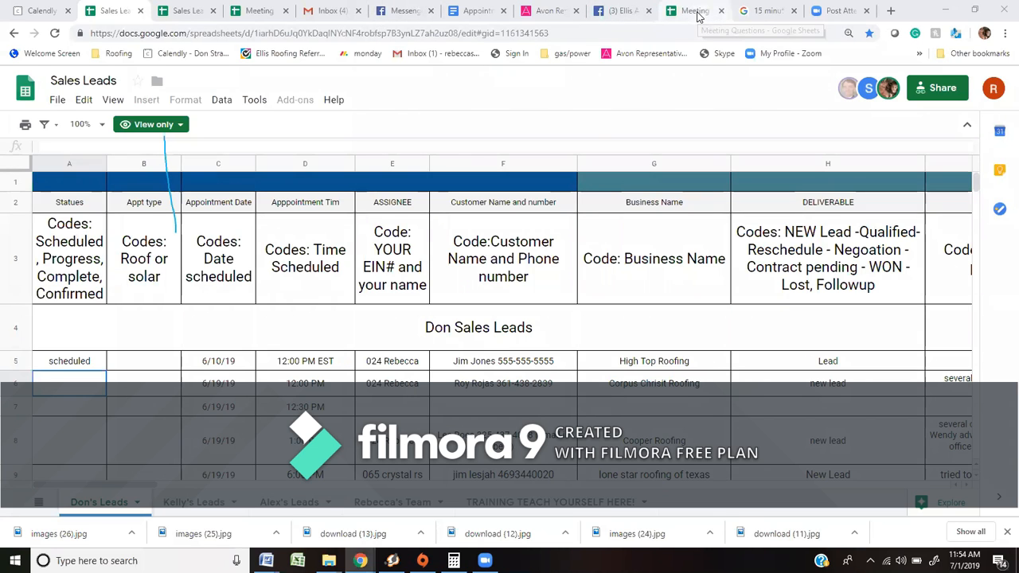
click(697, 17)
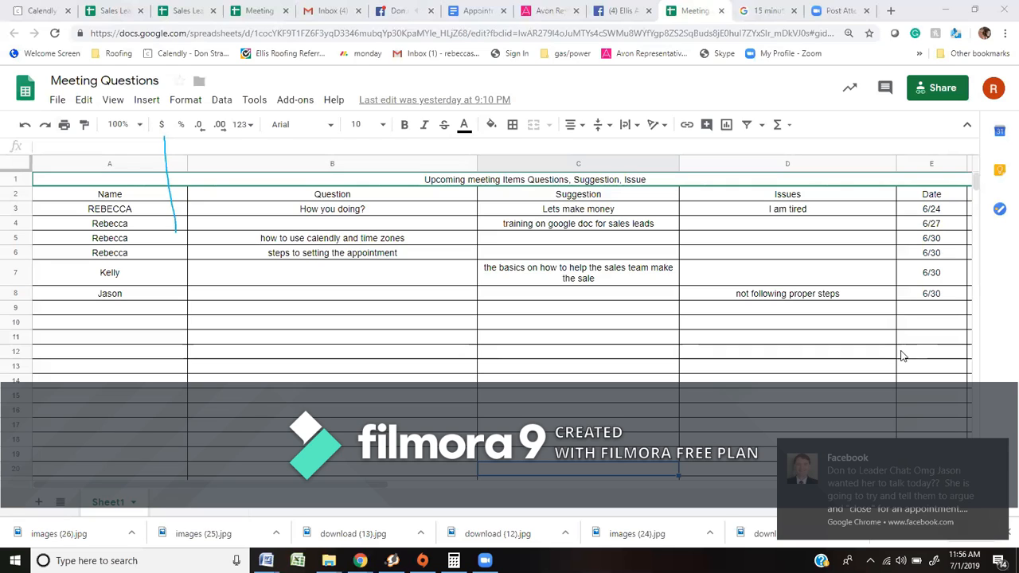
click(1002, 452)
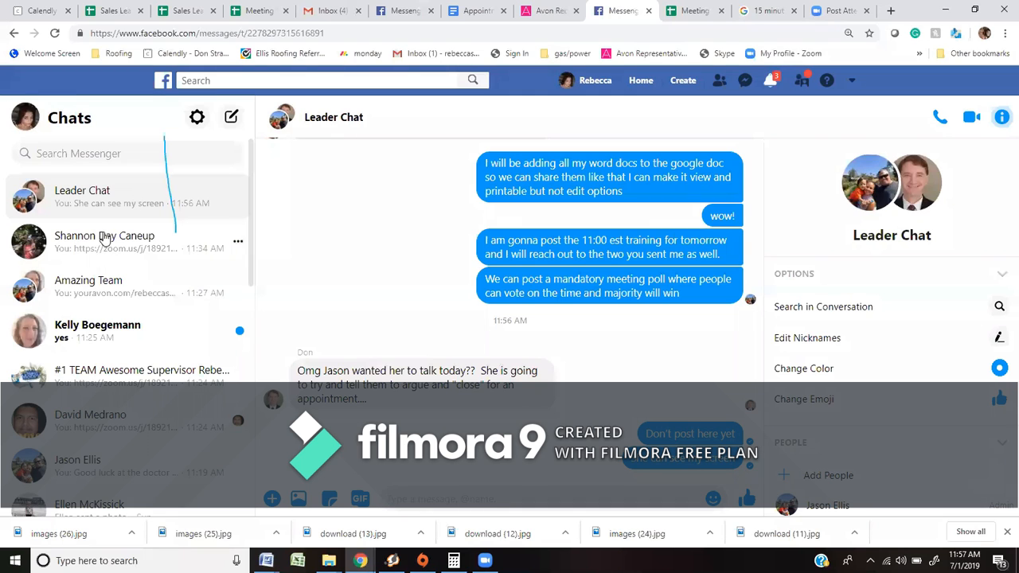
click(478, 11)
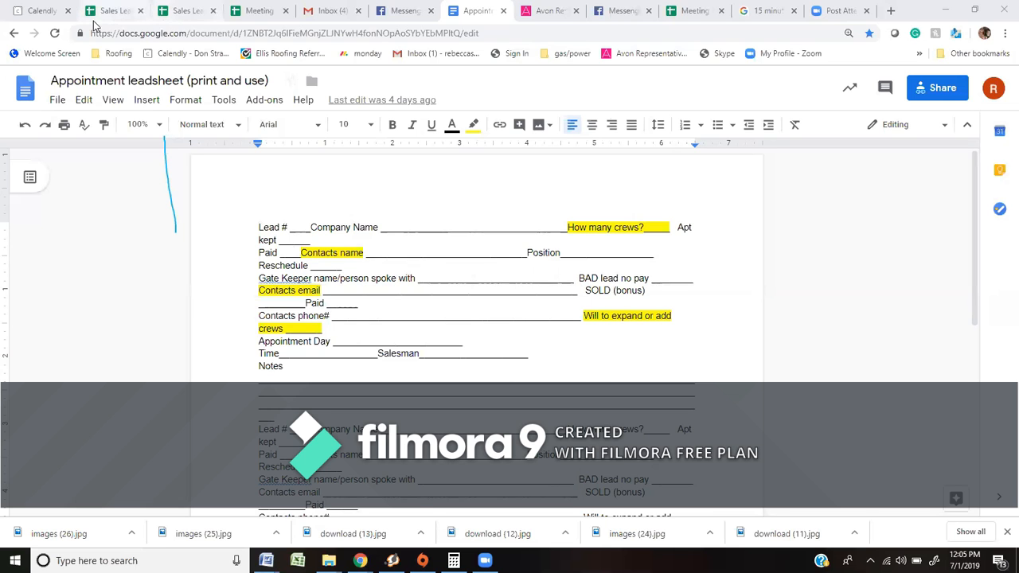
Return to the Sales Leads spreadsheet and examine the DELIVERABLE column's codes and its entries for the first leads.
key(ctrl+2)
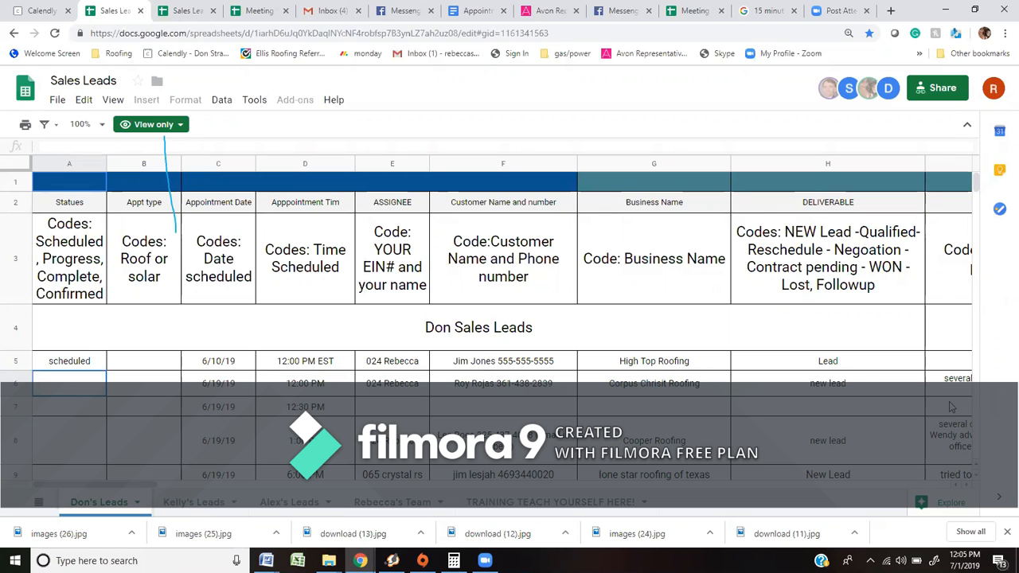
scroll(909, 377, down, 2)
scroll(867, 305, up, 2)
click(822, 161)
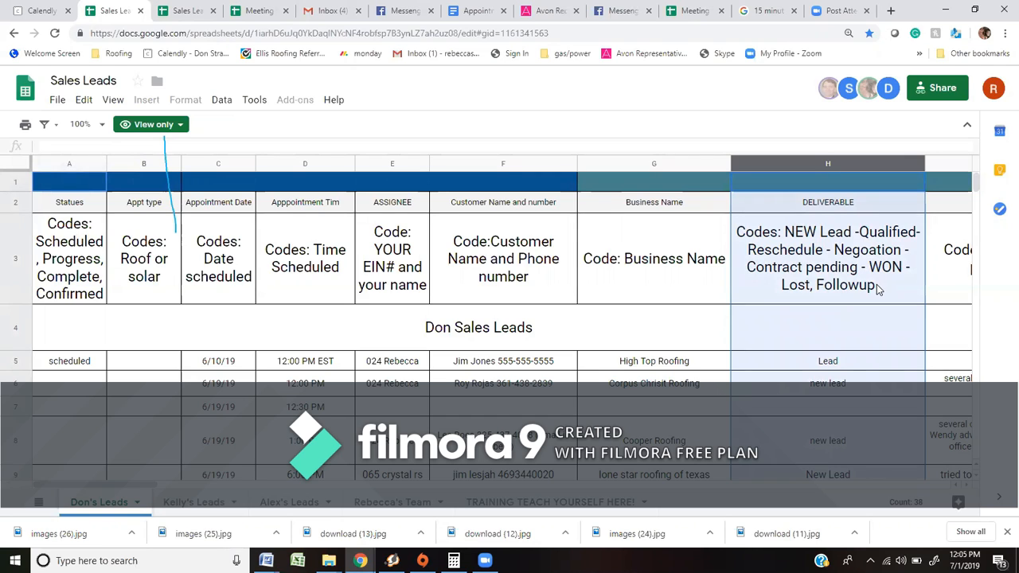
click(861, 364)
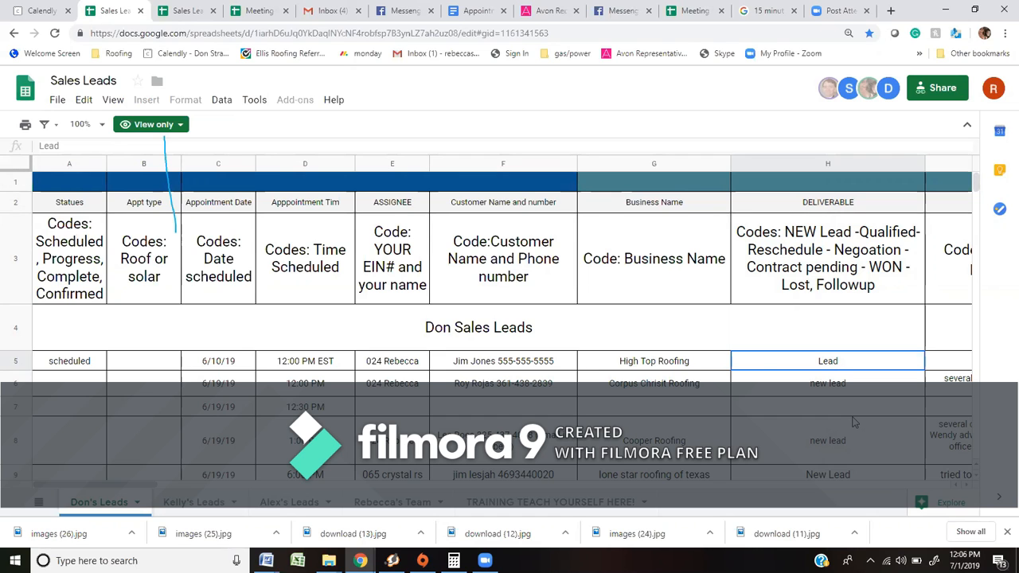
scroll(853, 422, down, 1)
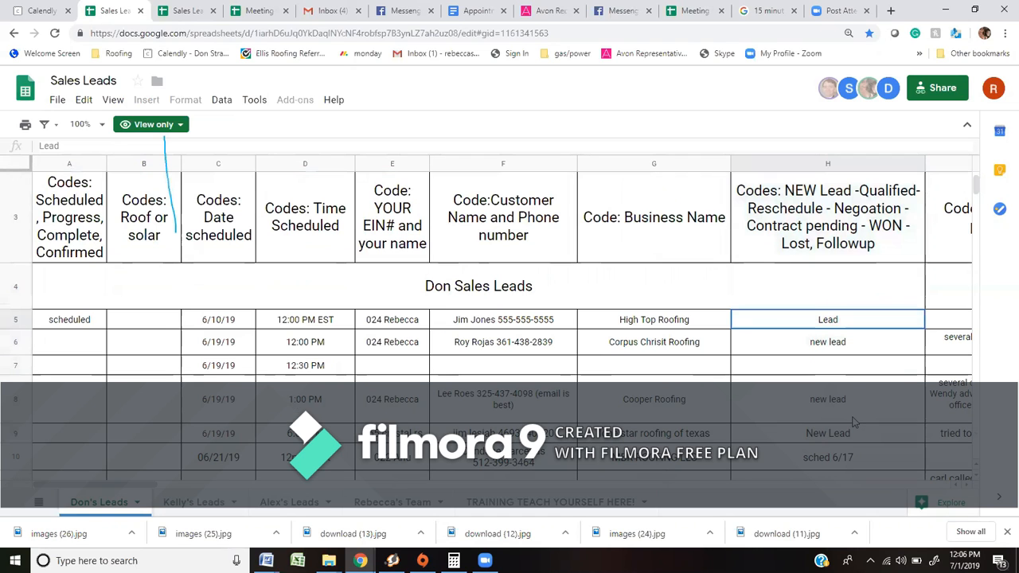